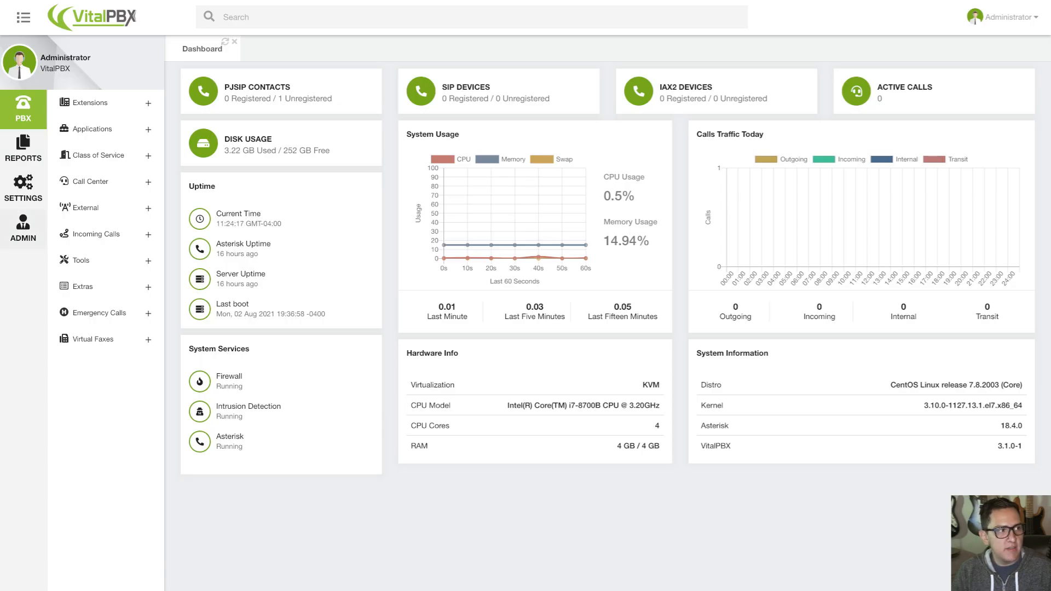
Open the PJSIP technology settings and review the Certificate, SSL Method and MS Teams Domain fields.
left_click(23, 229)
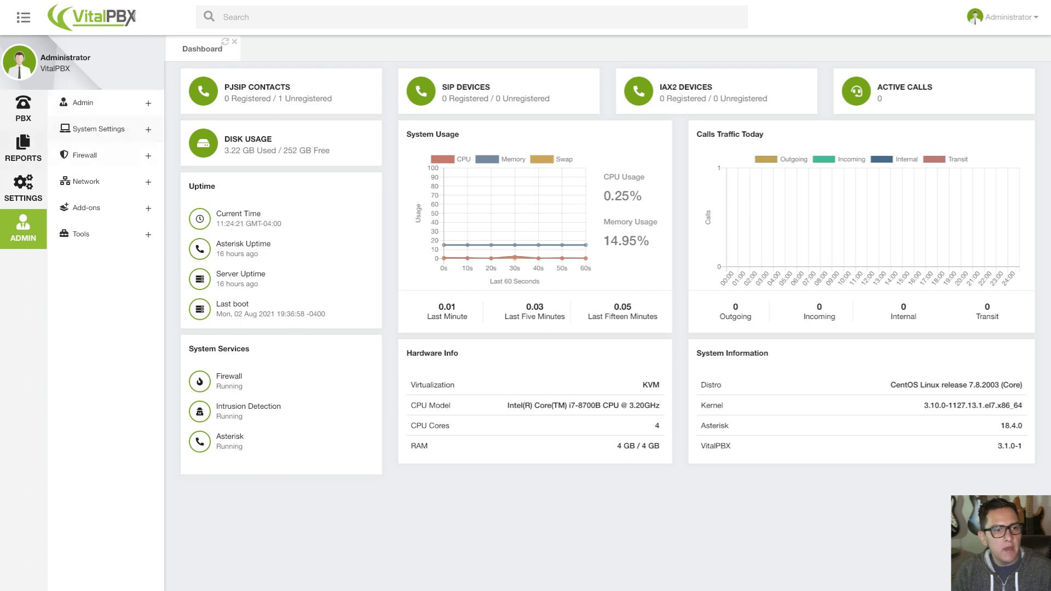
left_click(23, 188)
left_click(104, 103)
left_click(78, 126)
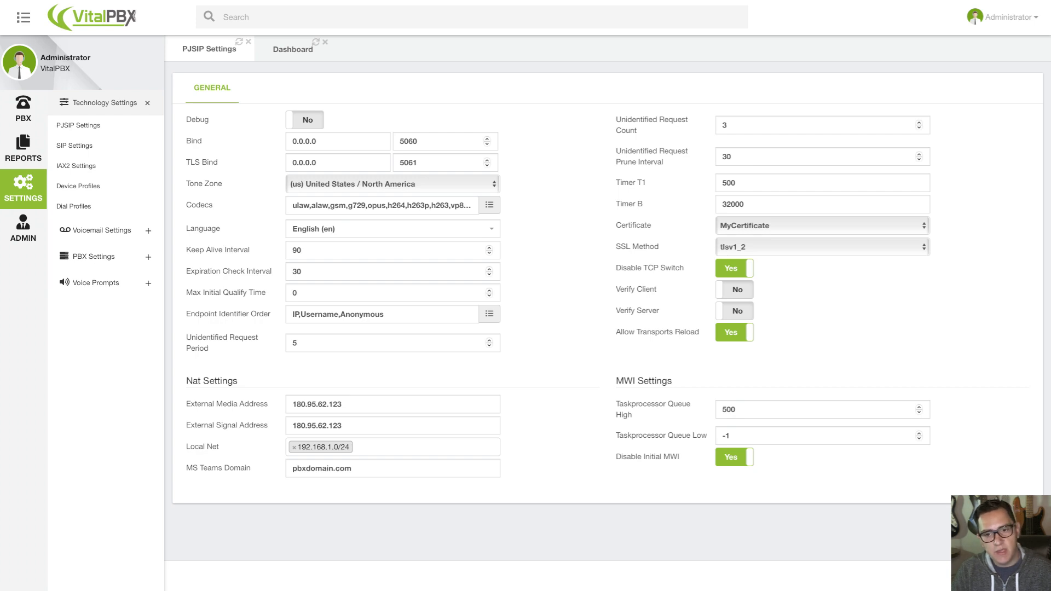
mouse_move(634, 225)
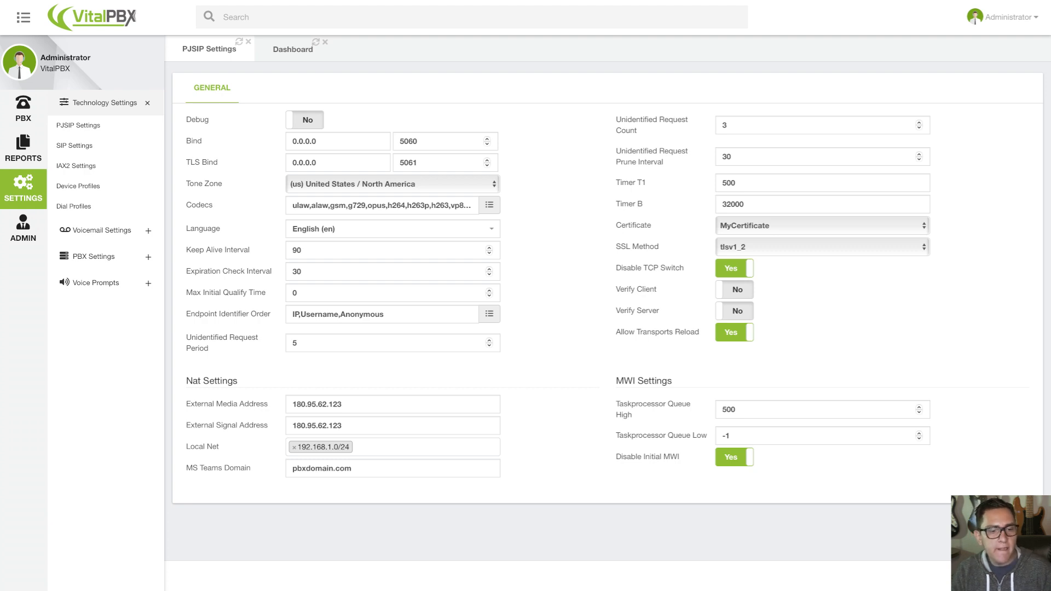
mouse_move(219, 469)
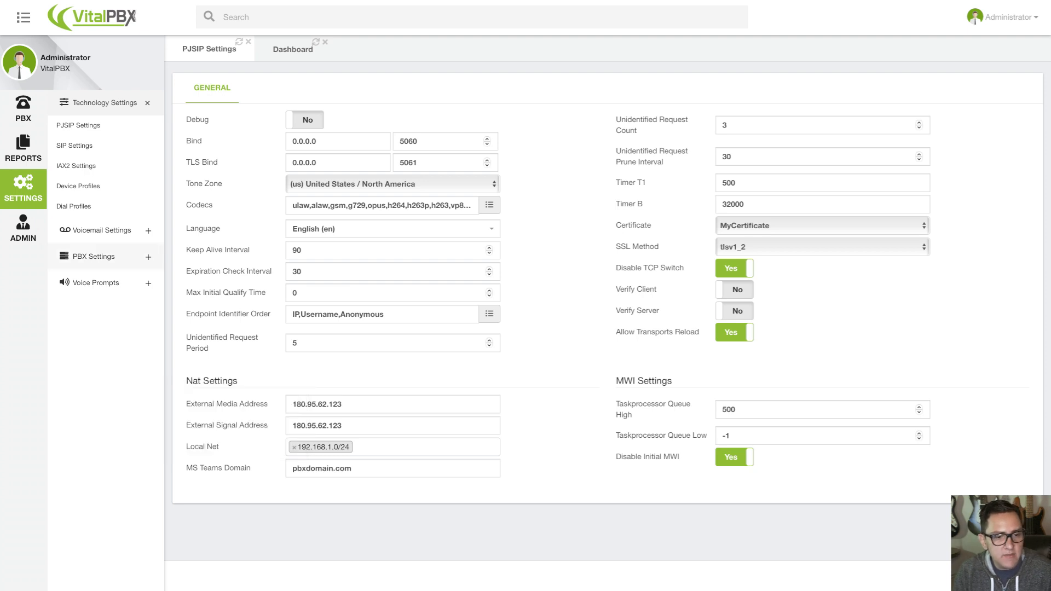
Open the add-ons list and check the Microsoft Teams entry.
left_click(23, 228)
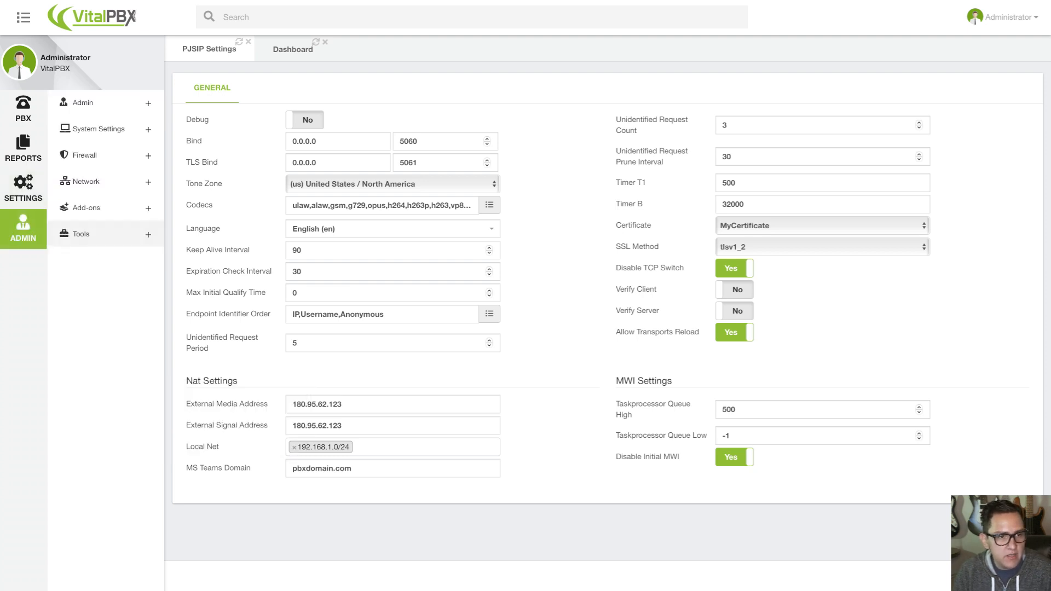
left_click(87, 208)
left_click(70, 230)
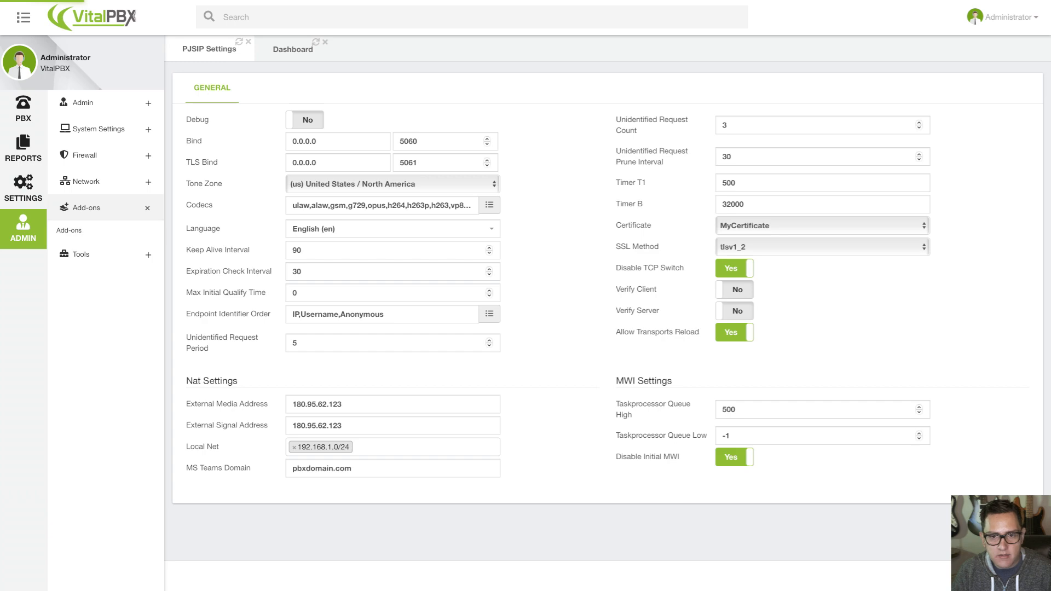
scroll(602, 306, "down", 6)
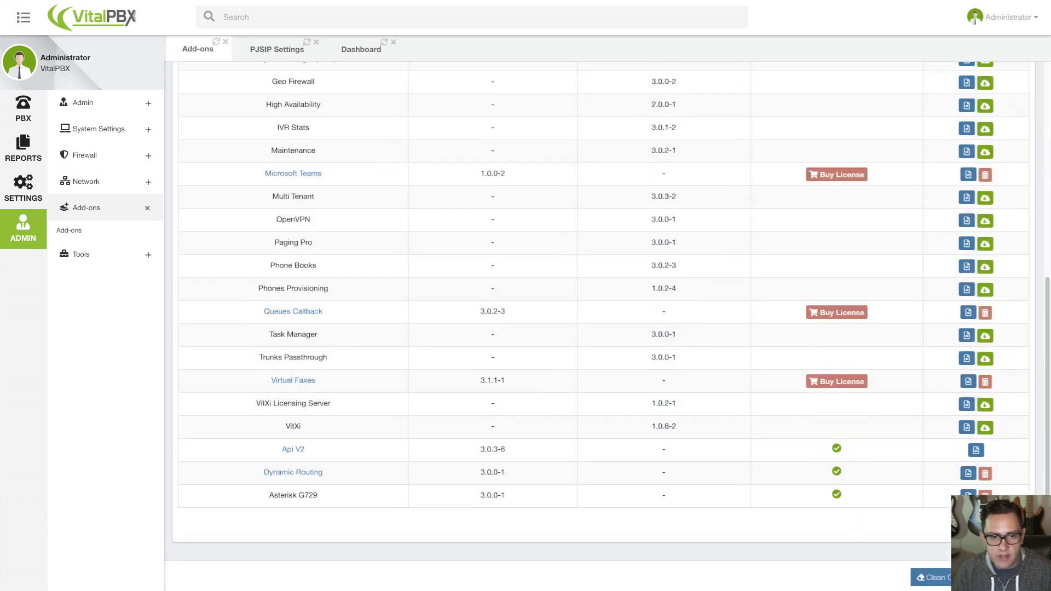
scroll(602, 306, "up", 2)
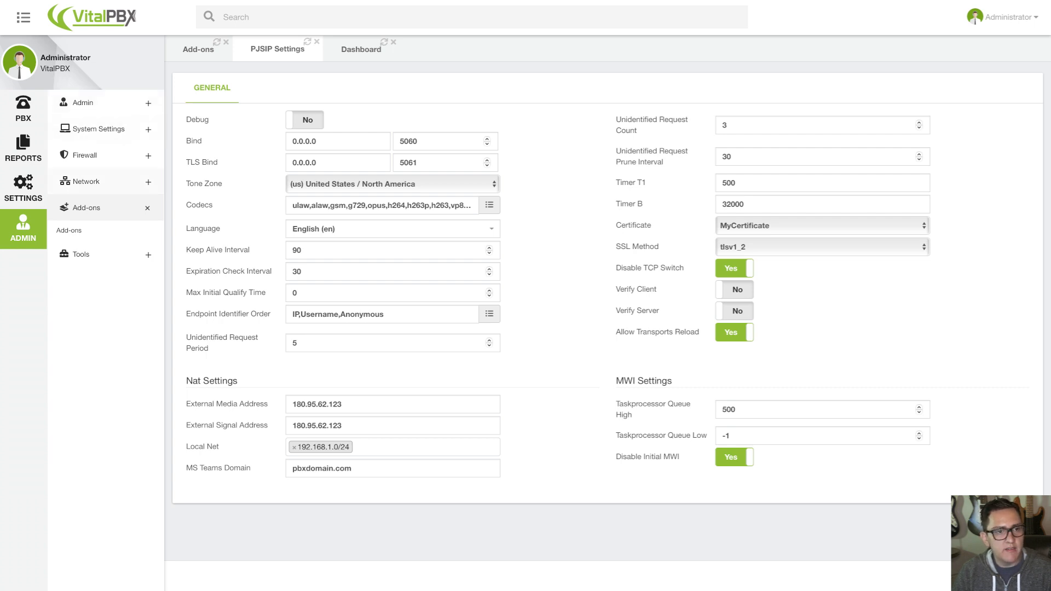
Open the MS Teams PJSIP profile from the device profiles.
left_click(23, 189)
left_click(78, 186)
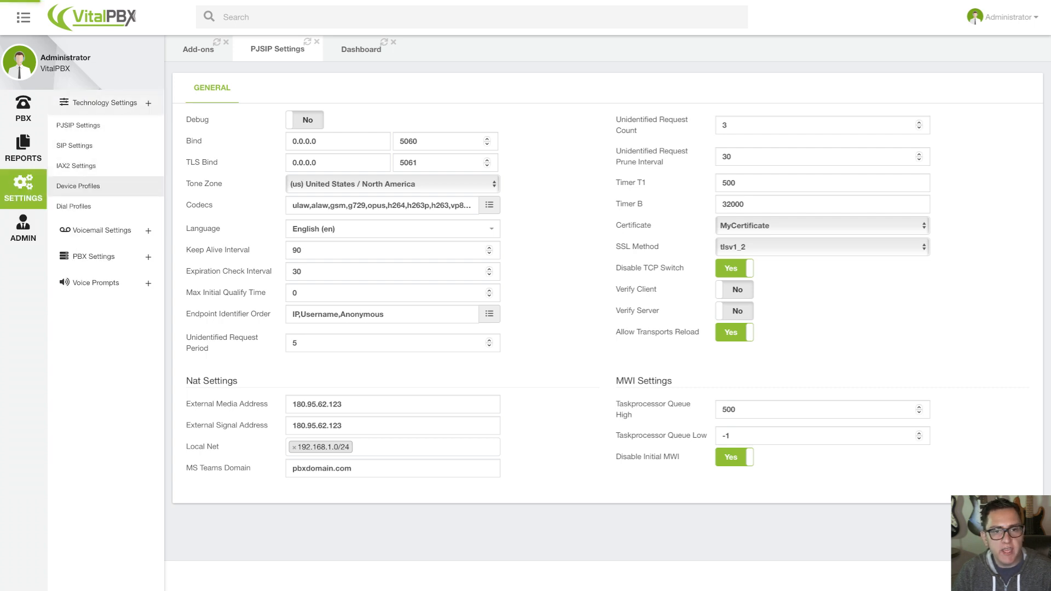
left_click(1018, 88)
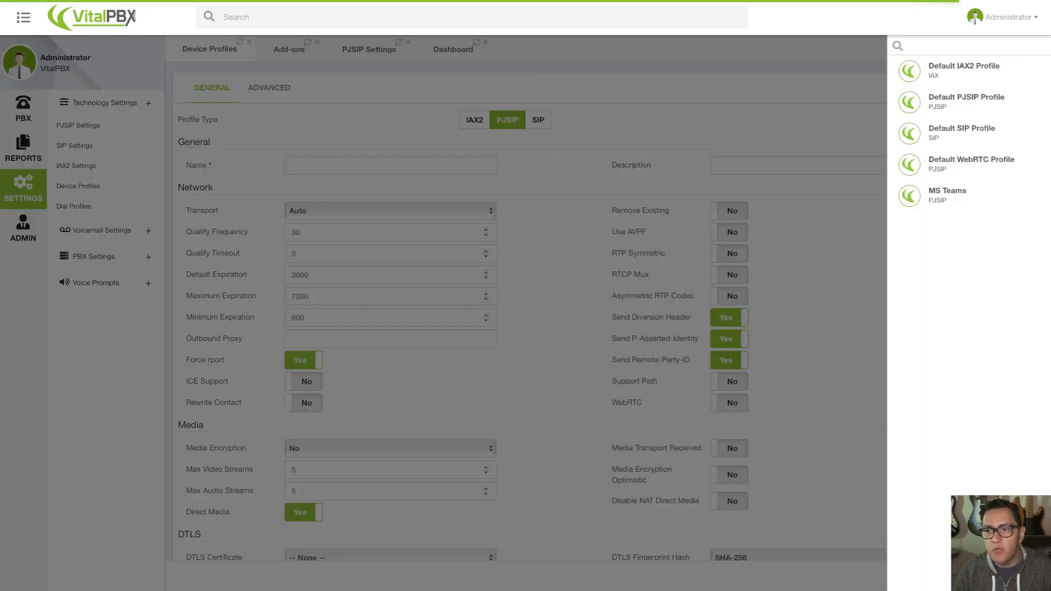
left_click(946, 195)
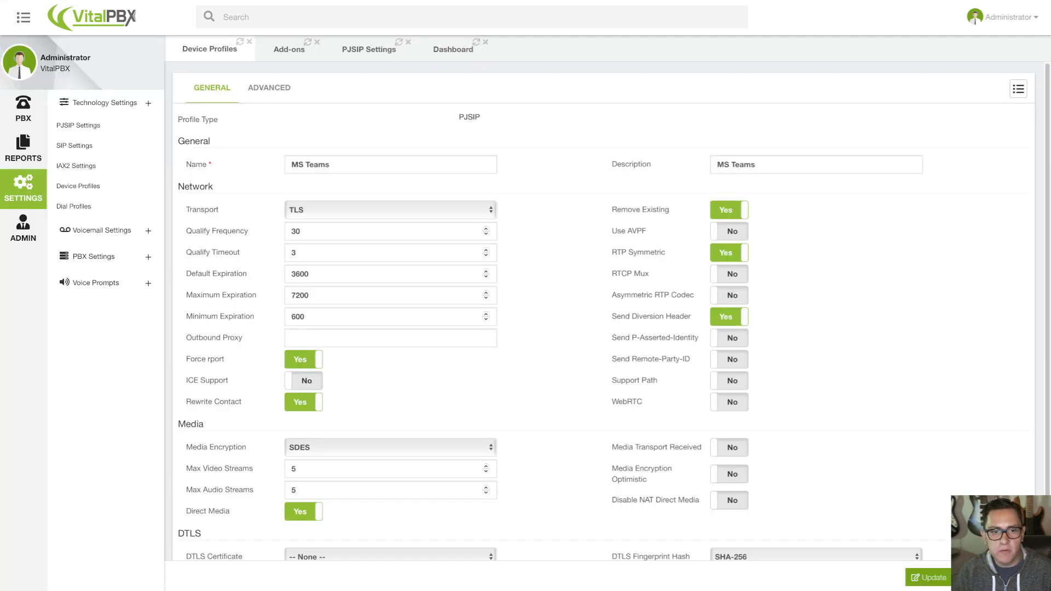
Examine the Network, Media and DTLS settings of the MS Teams device profile.
scroll(611, 312, "down", 2)
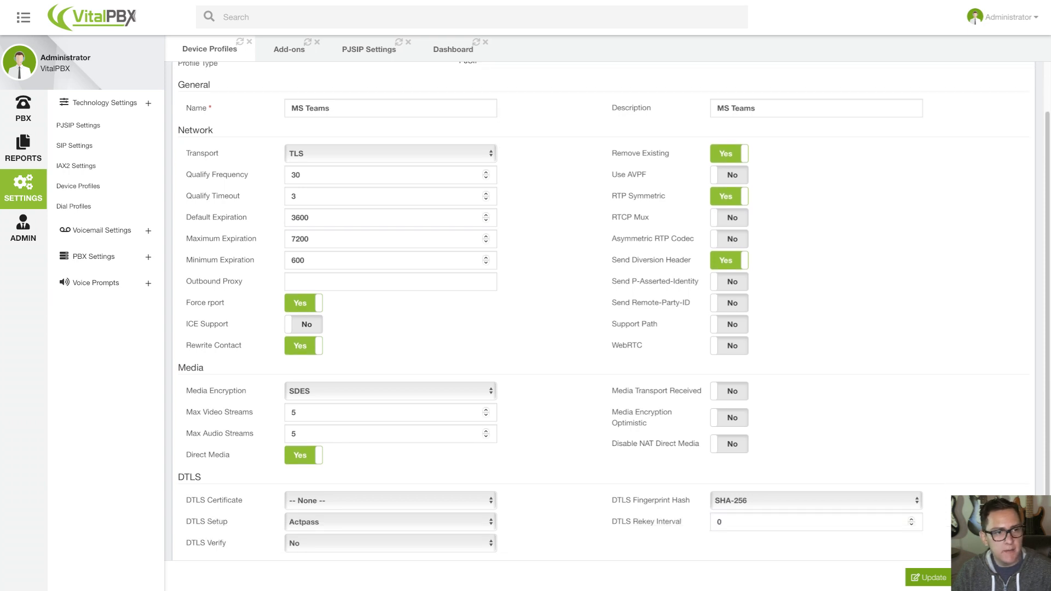
scroll(611, 312, "down", 1)
scroll(611, 312, "up", 1)
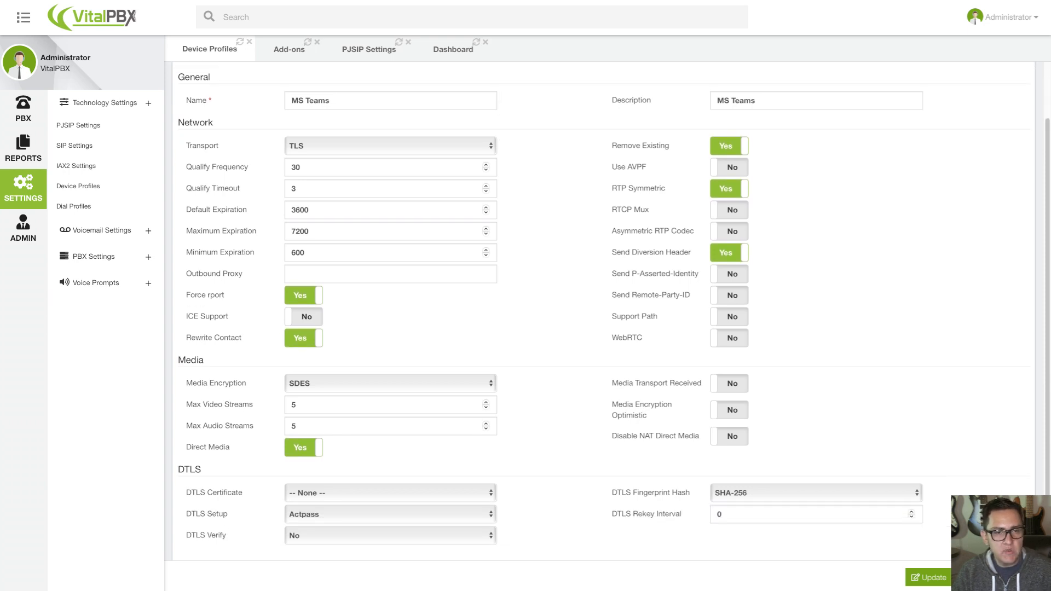
scroll(611, 312, "up", 1)
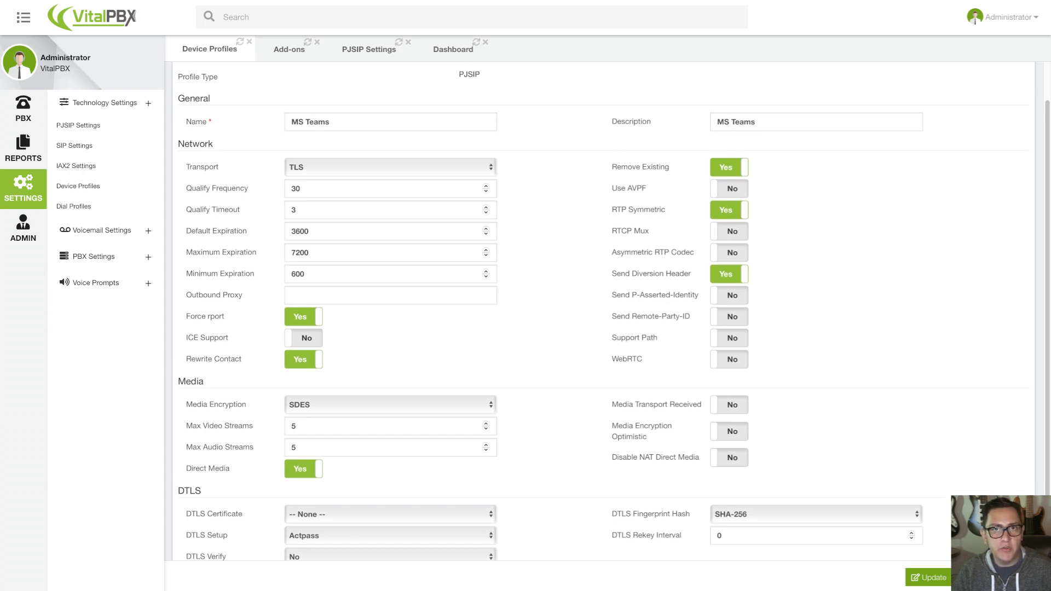
scroll(611, 312, "down", 1)
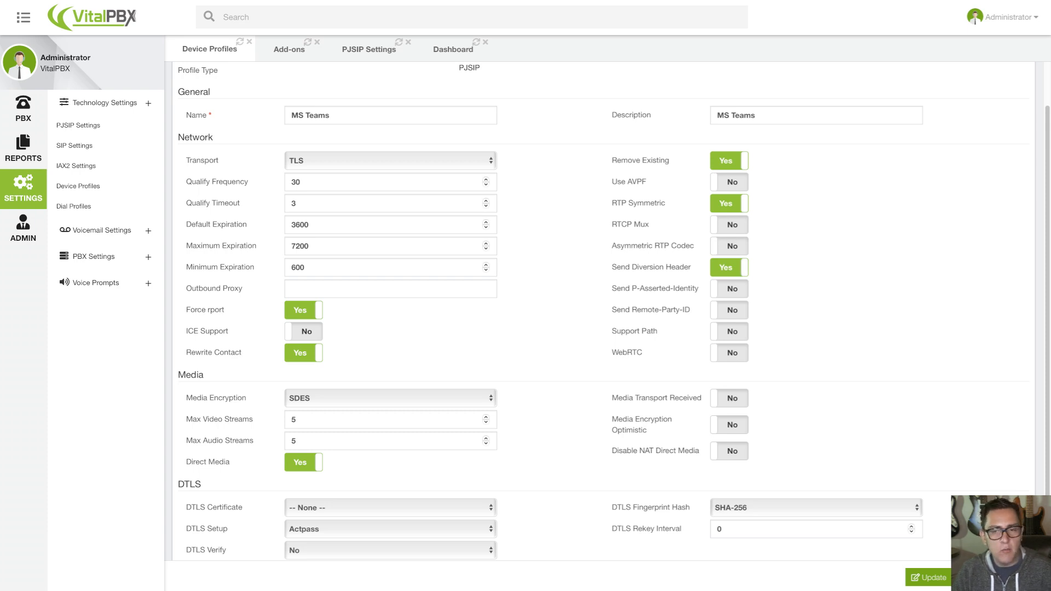
scroll(614, 310, "down", 1)
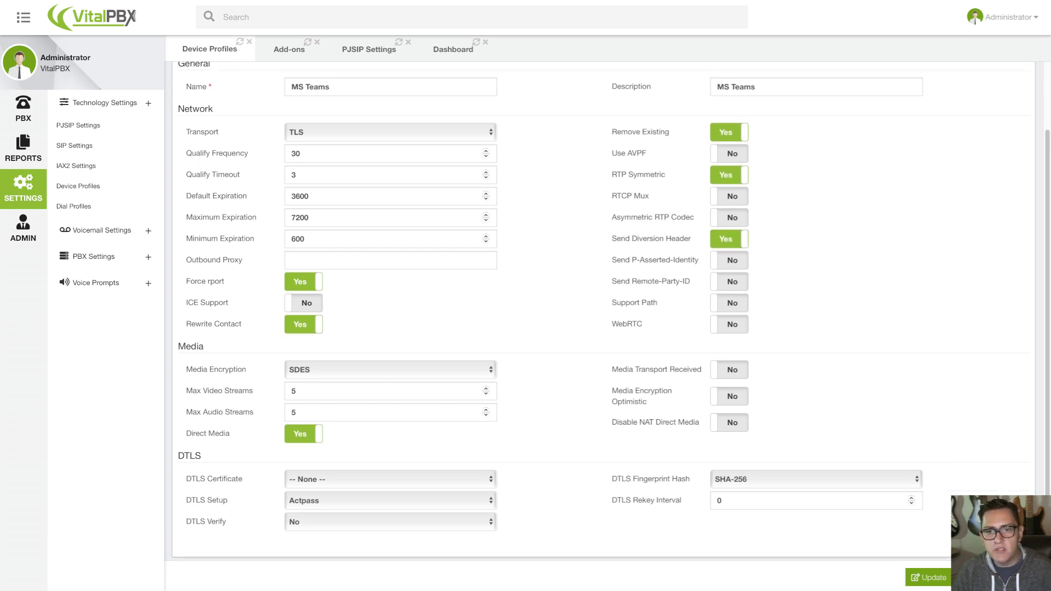
scroll(610, 311, "up", 1)
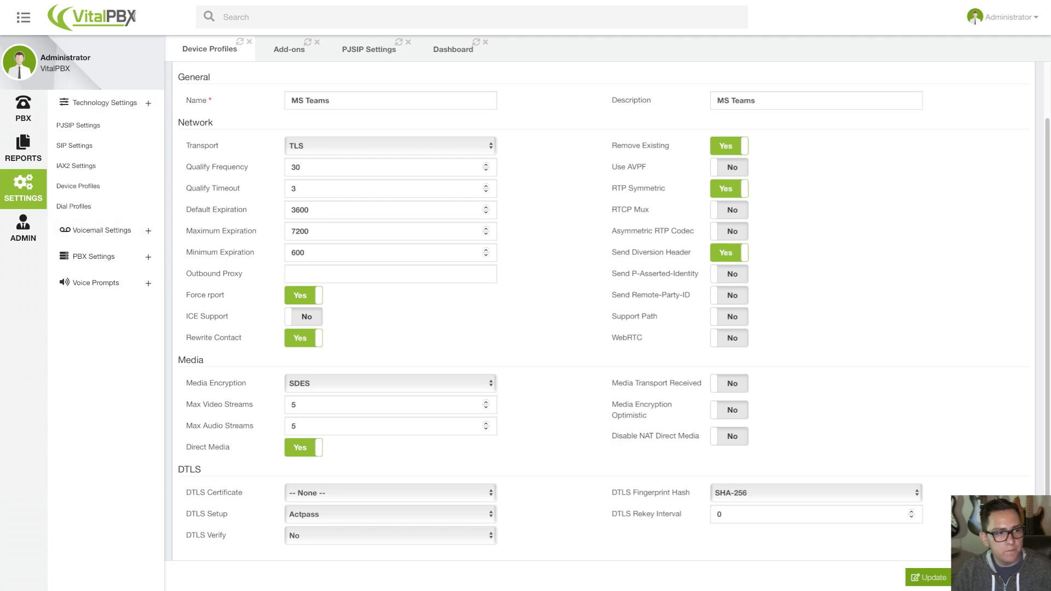
scroll(602, 307, "down", 1)
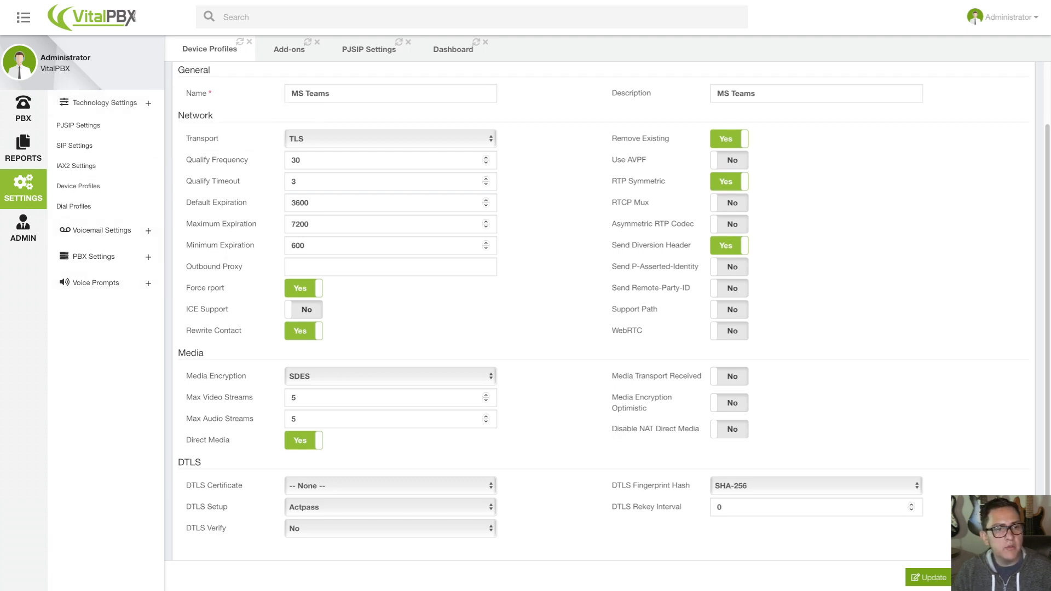
scroll(602, 307, "down", 1)
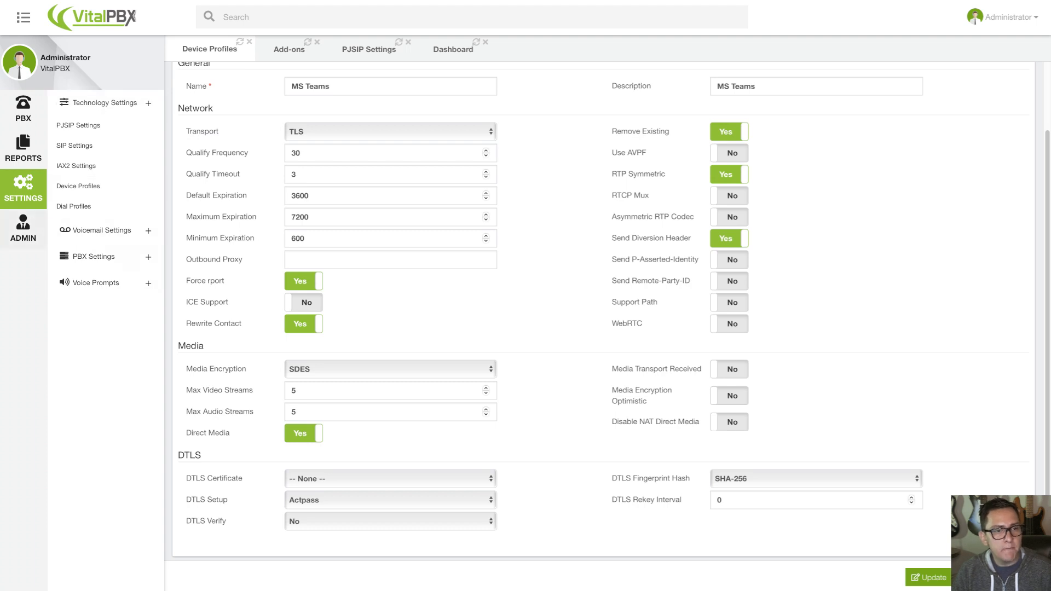
Open the existing Microsoft Teams trunk from the external trunks.
left_click(23, 109)
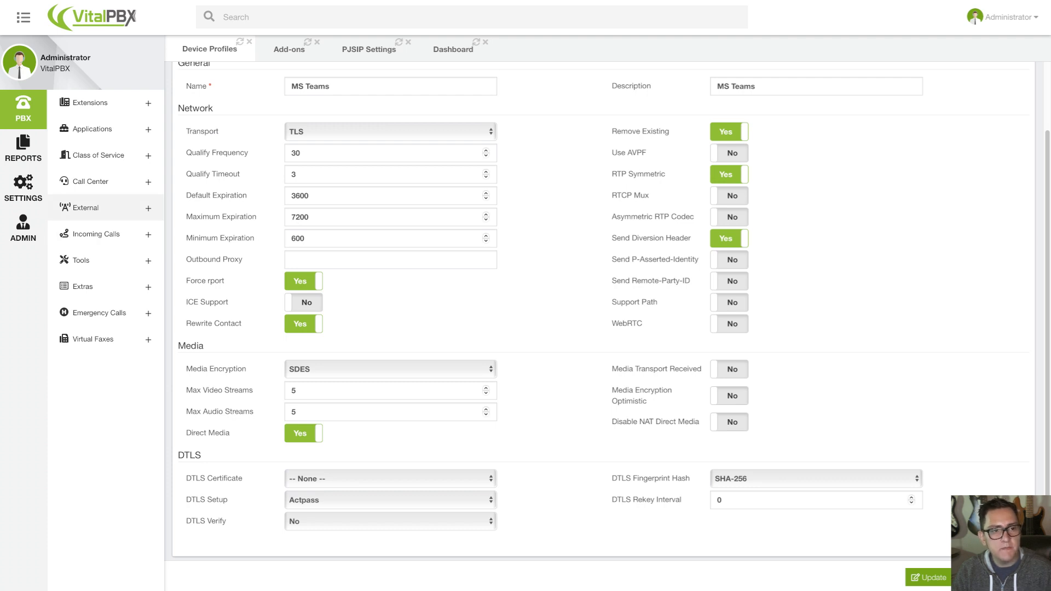
left_click(86, 208)
left_click(66, 230)
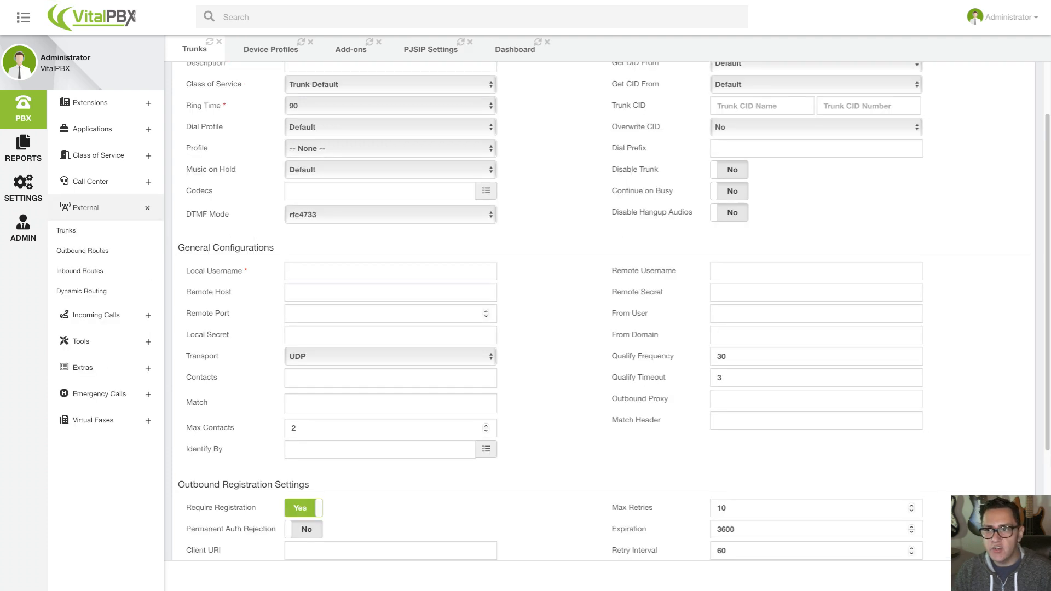
scroll(604, 311, "up", 2)
left_click(1018, 89)
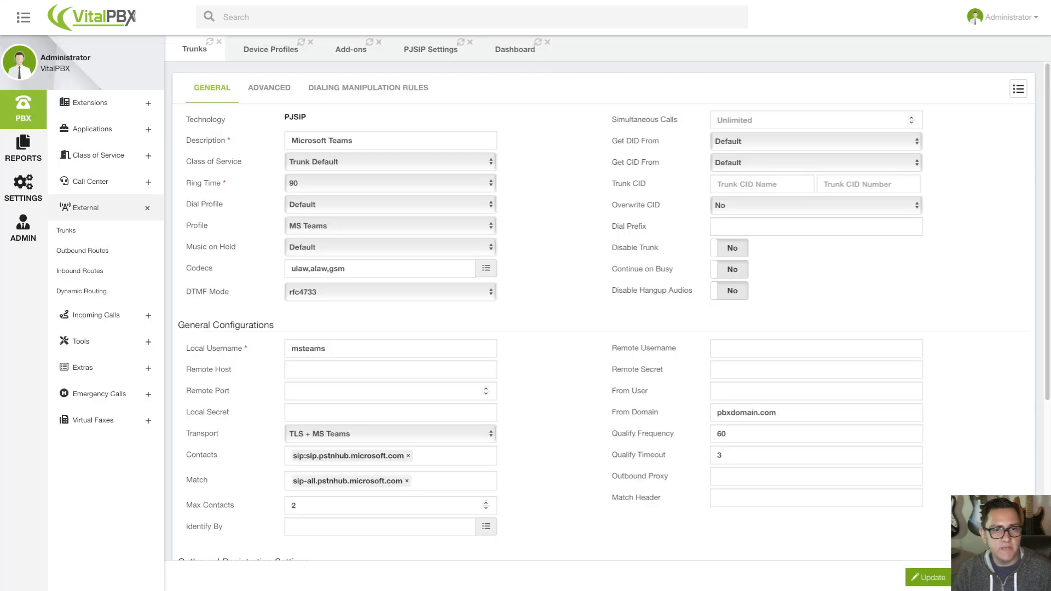
Review the Microsoft Teams trunk's profile, codecs, local username, transport, contacts and match settings.
scroll(602, 312, "down", 1)
scroll(602, 312, "up", 1)
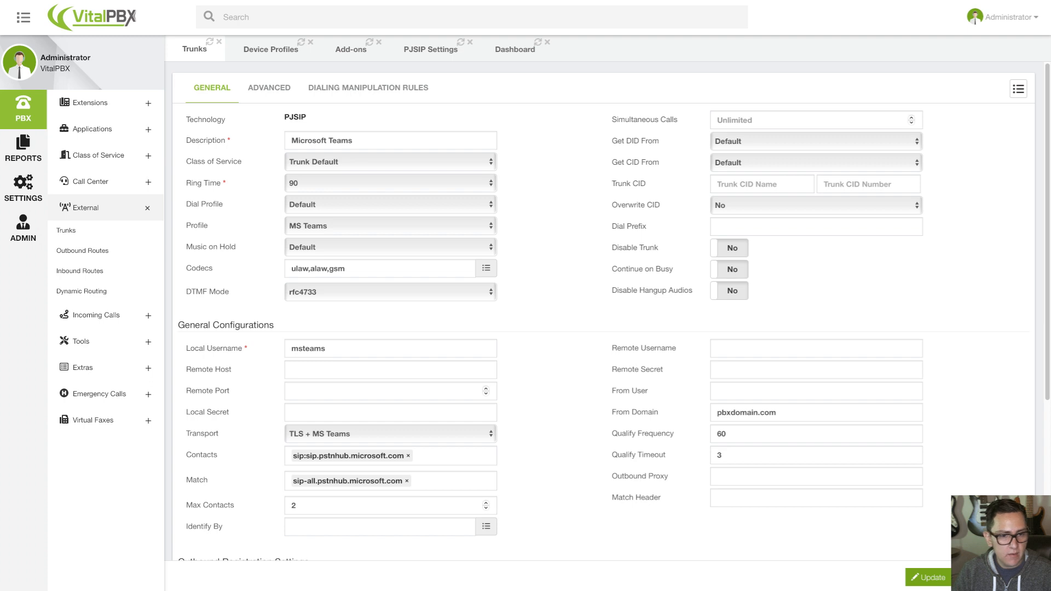
mouse_move(199, 268)
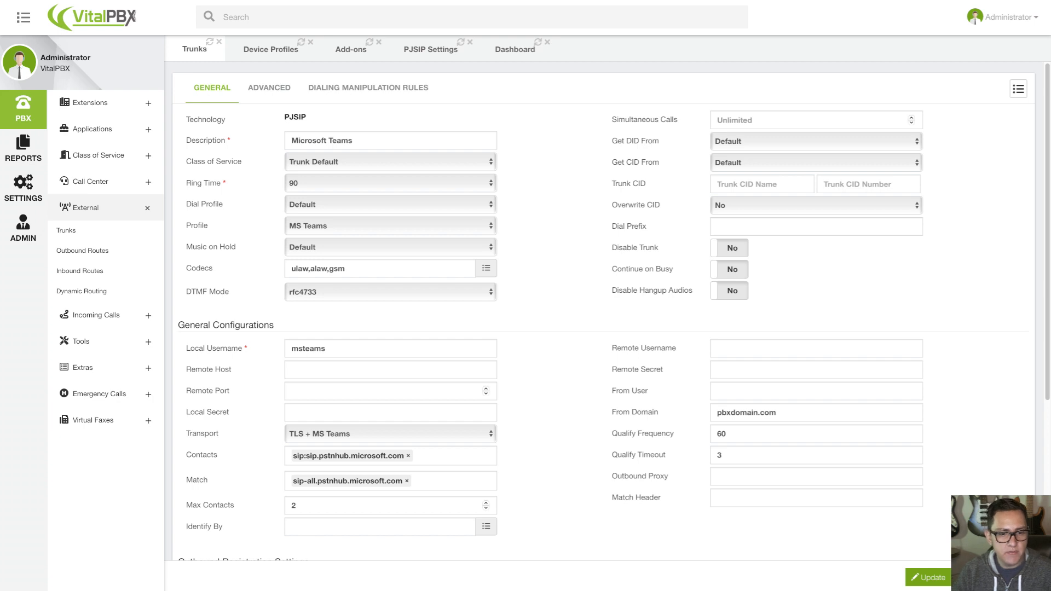
scroll(202, 416, "down", 1)
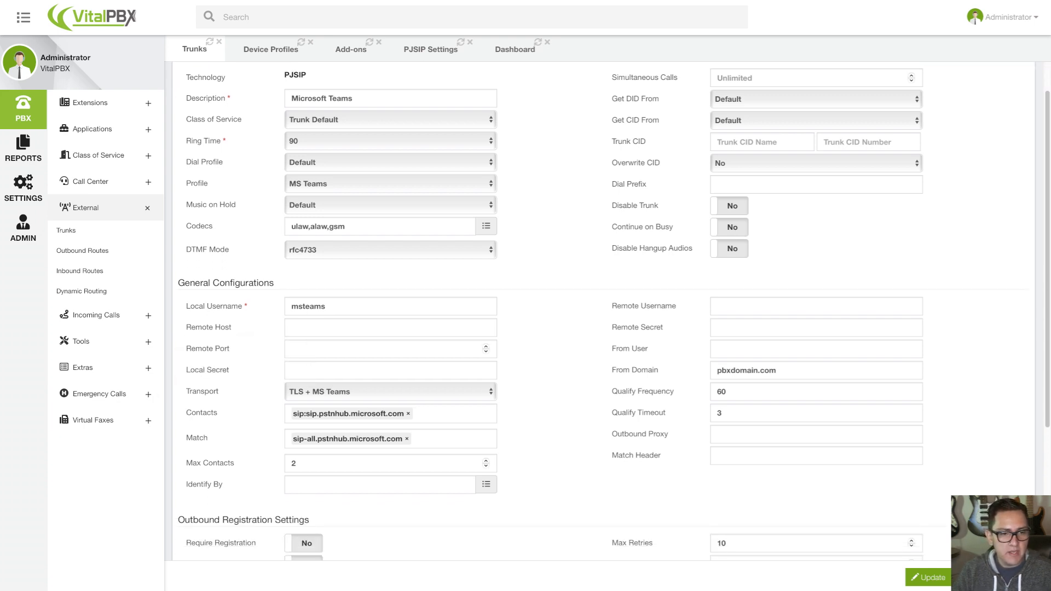
scroll(203, 394, "down", 1)
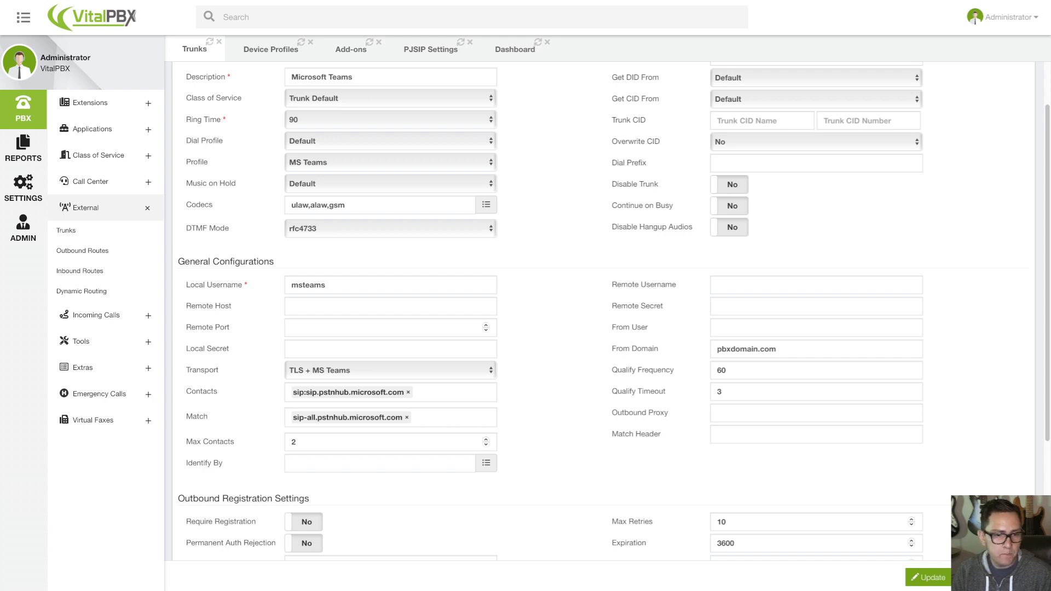
mouse_move(208, 391)
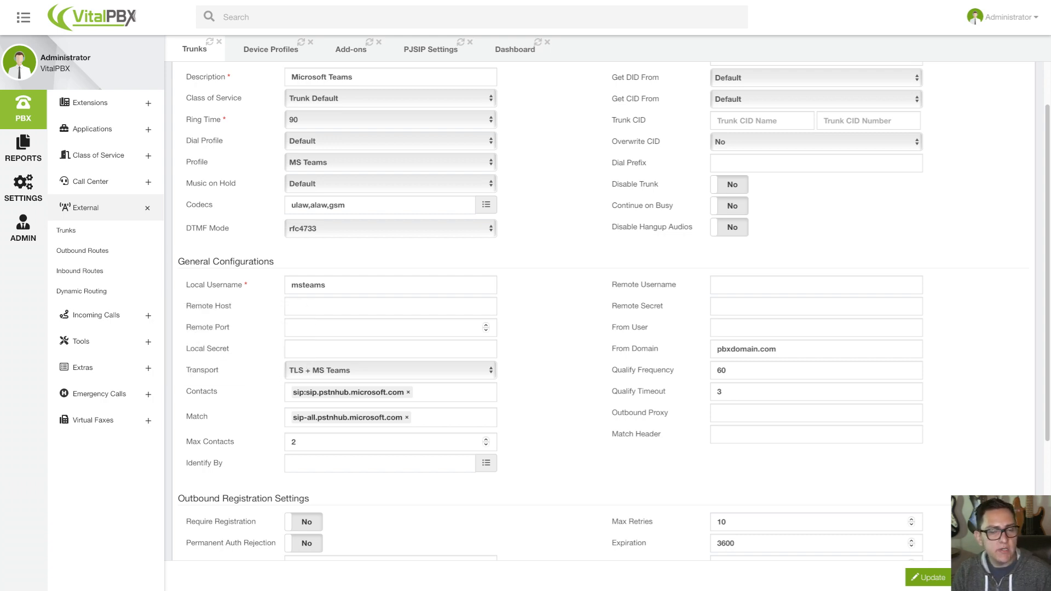
scroll(601, 312, "up", 2)
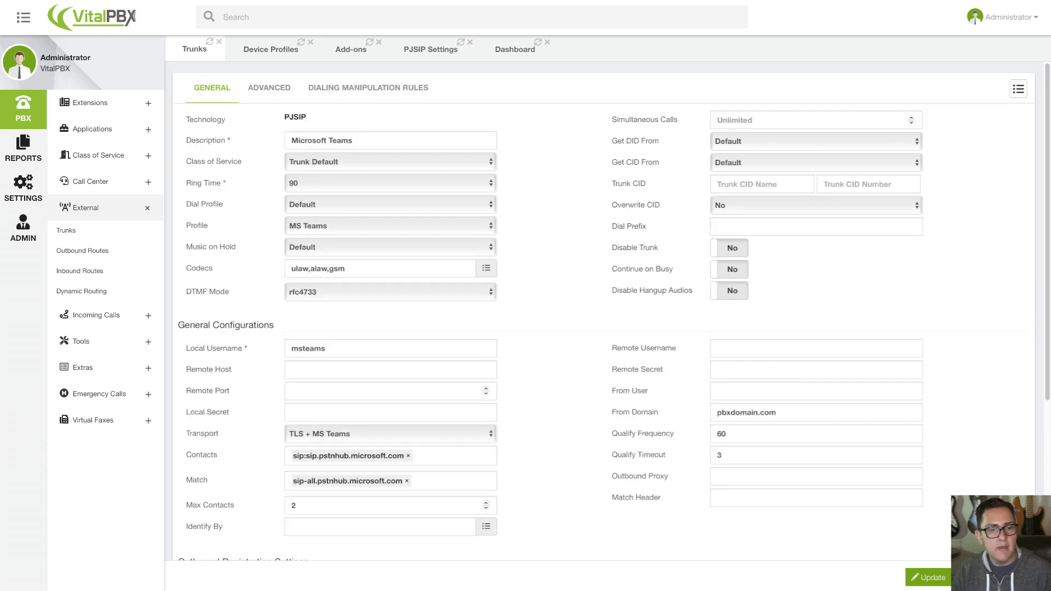
scroll(602, 312, "down", 1)
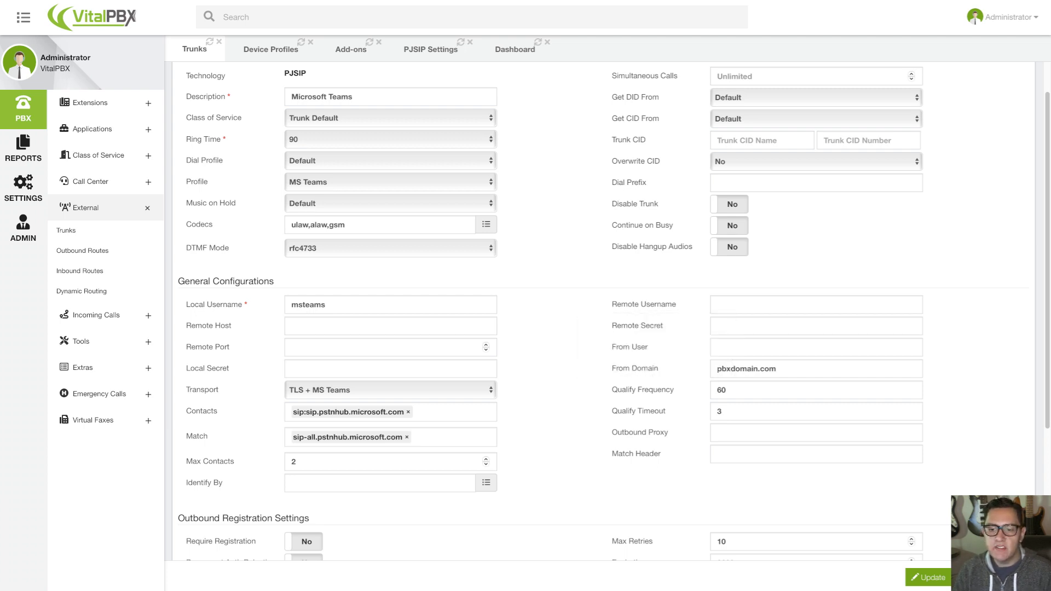
Check the trunk's From Domain, qualify values and Outbound Registration Settings.
left_click_drag(777, 369, 712, 371)
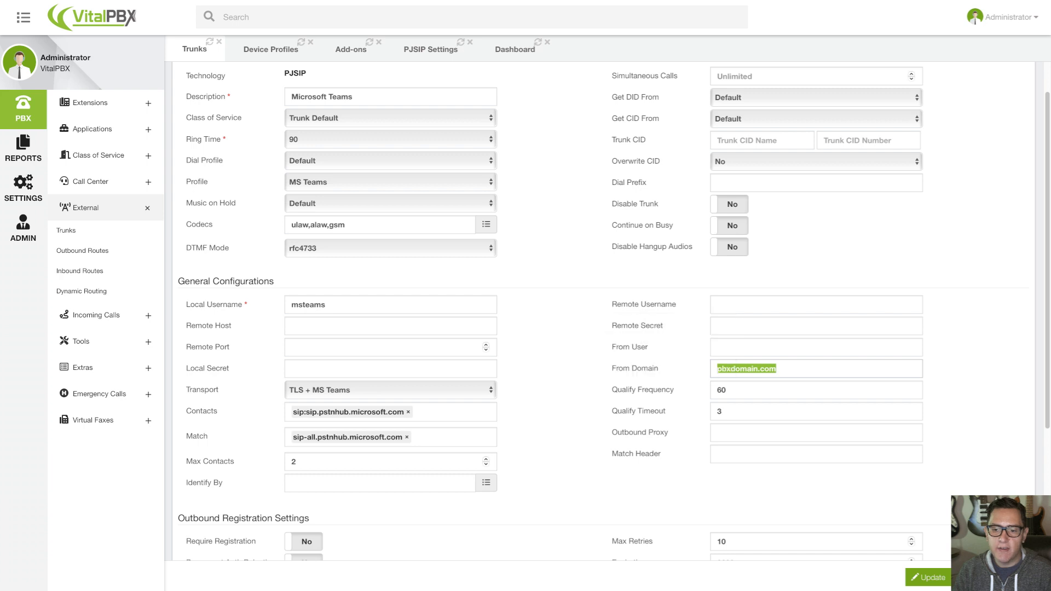
left_click(635, 377)
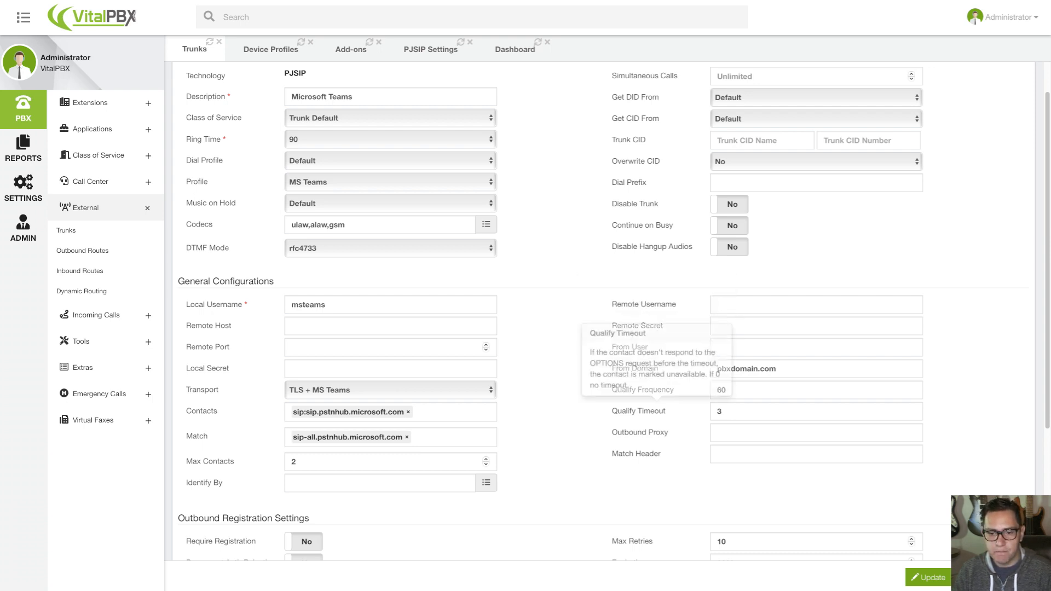
scroll(614, 312, "down", 3)
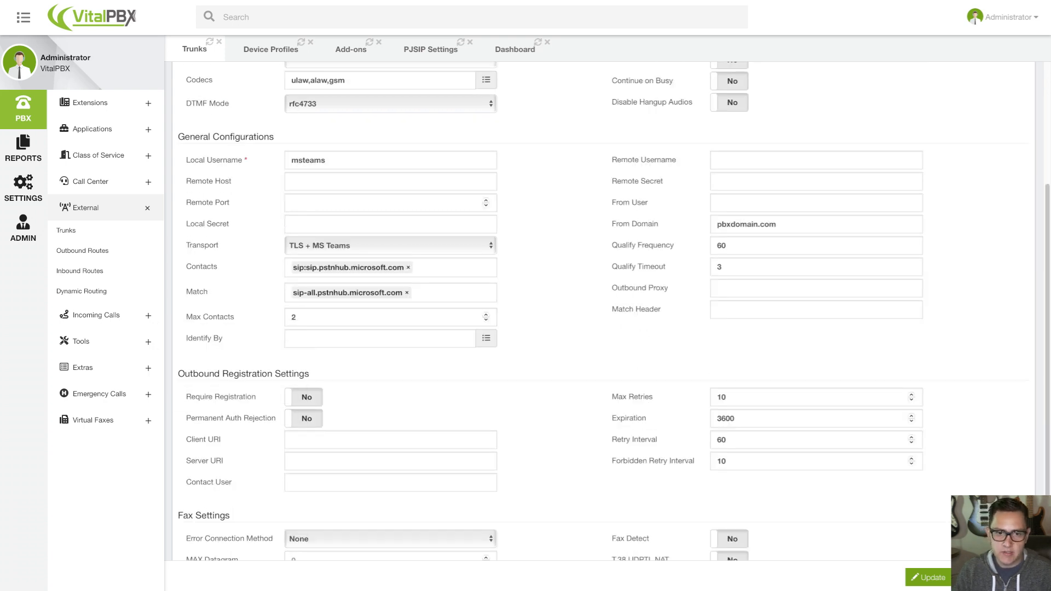
scroll(614, 310, "up", 1)
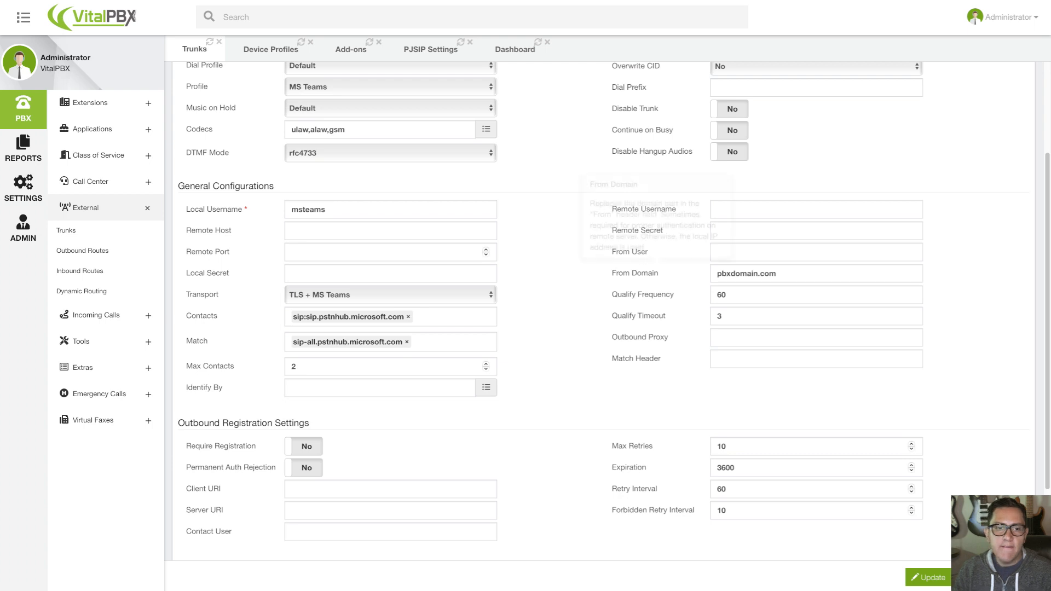
scroll(614, 304, "up", 1)
scroll(614, 304, "up", 2)
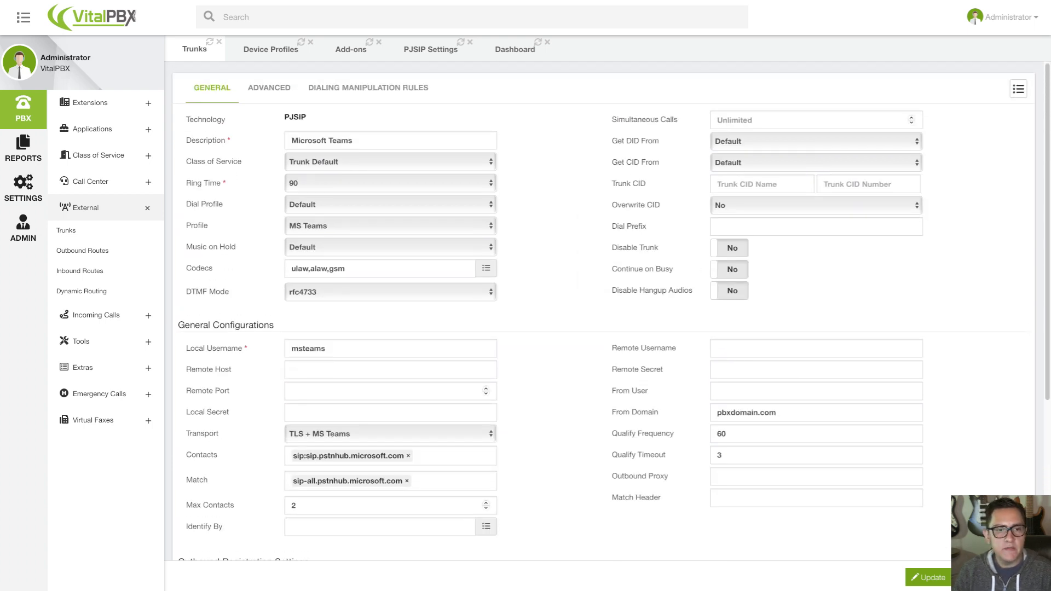
scroll(611, 307, "down", 2)
scroll(611, 308, "up", 2)
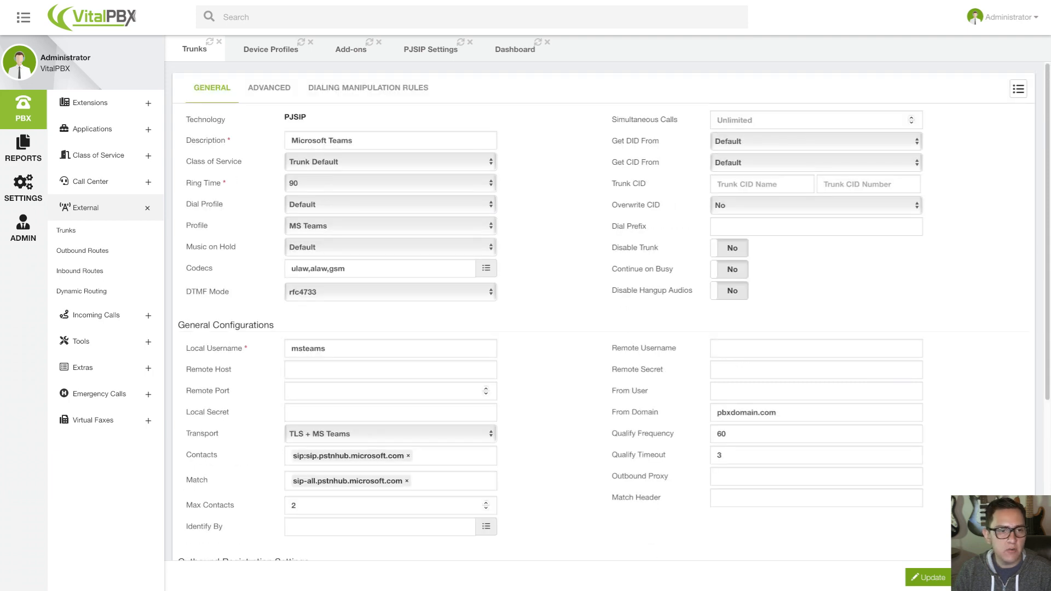
Open the "to MS Teams" outbound route and review its trunk, Intra-Company option, dial pattern and failover destination.
scroll(611, 307, "down", 5)
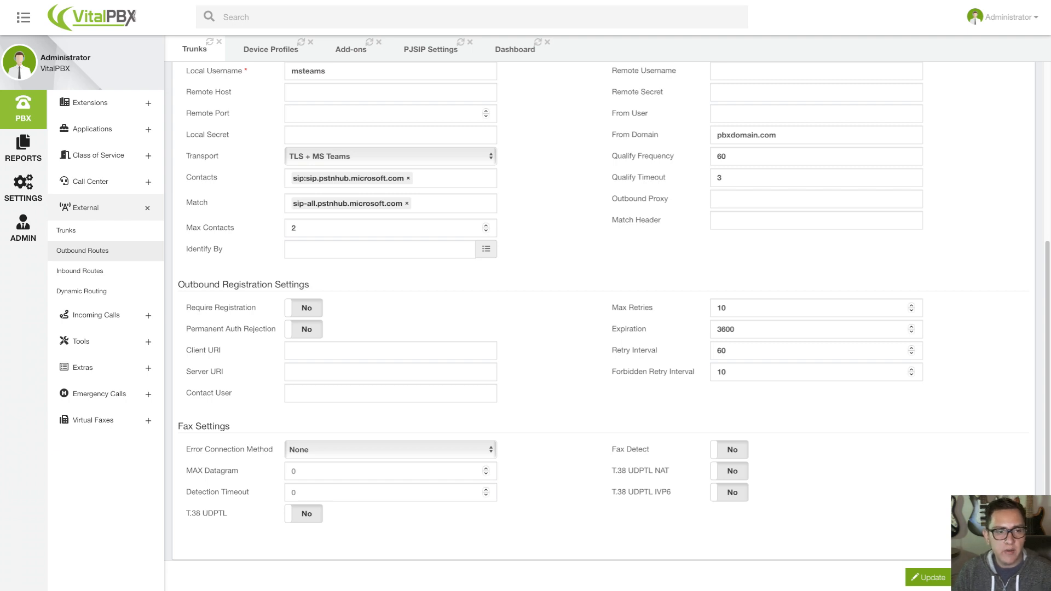
left_click(82, 251)
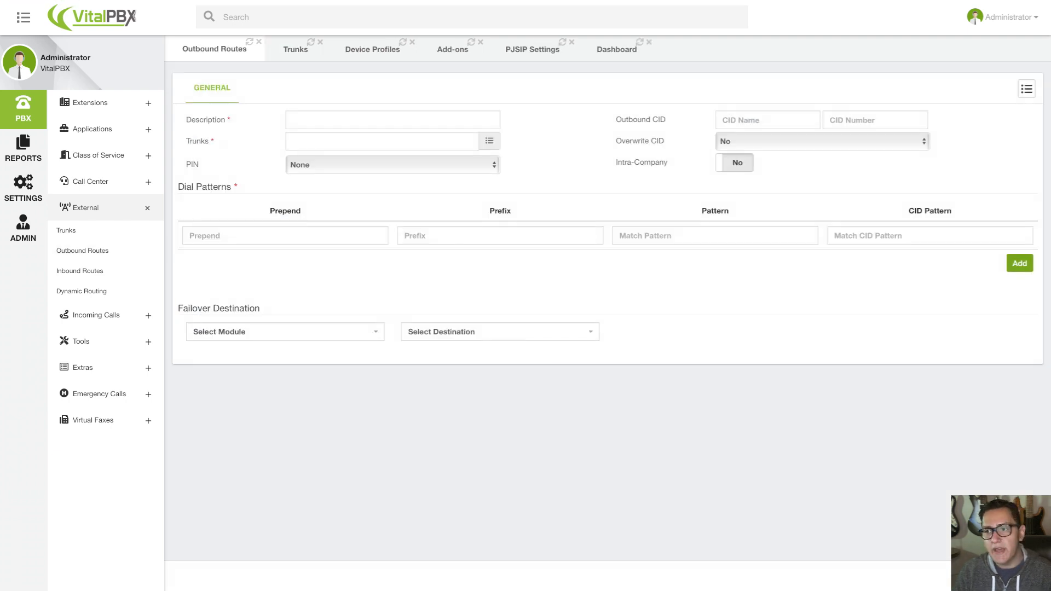
left_click(1026, 89)
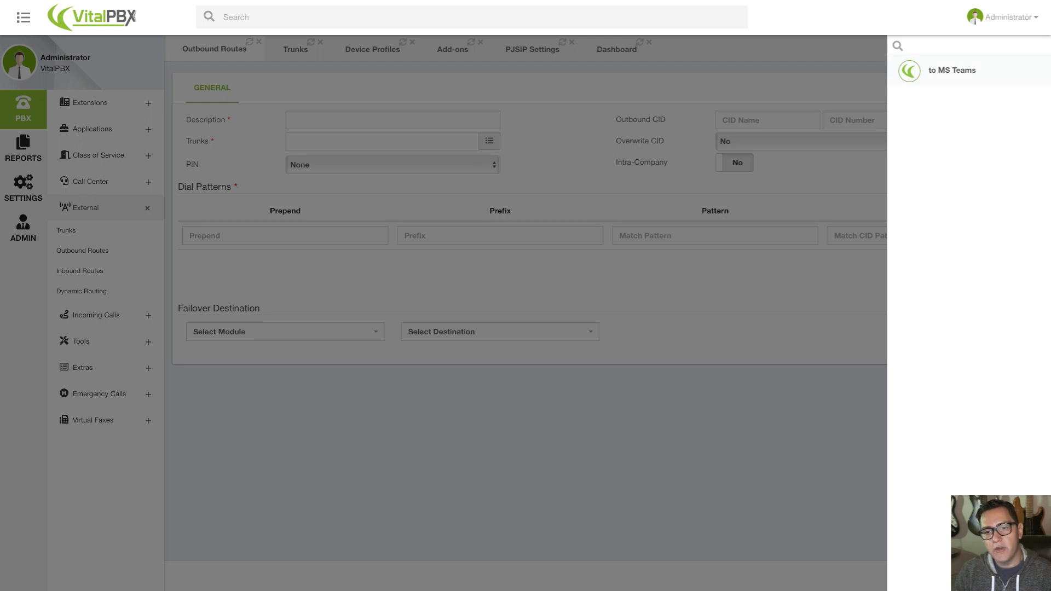
left_click(953, 70)
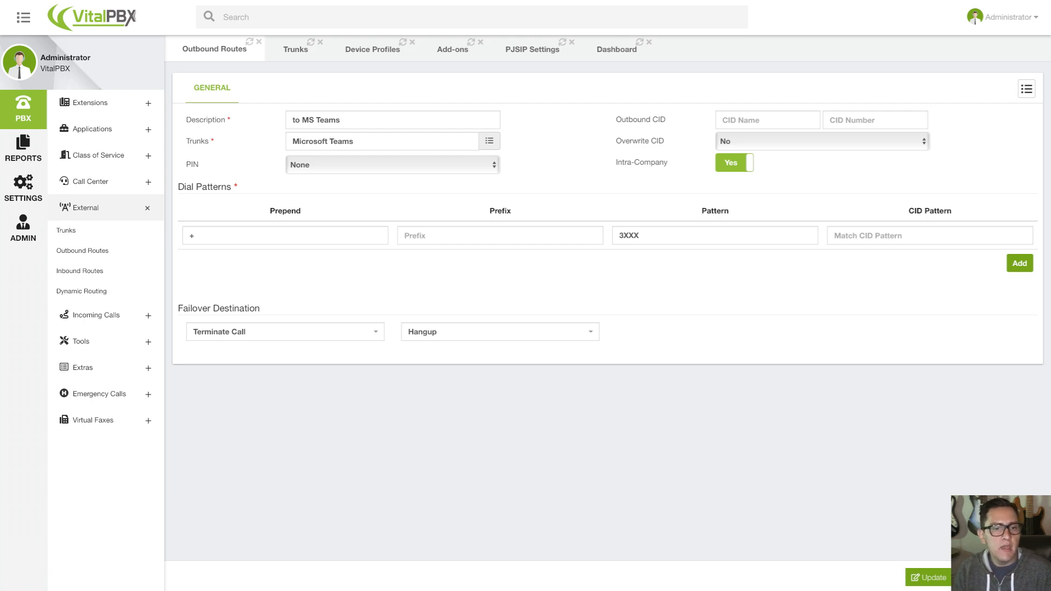
left_click(195, 235)
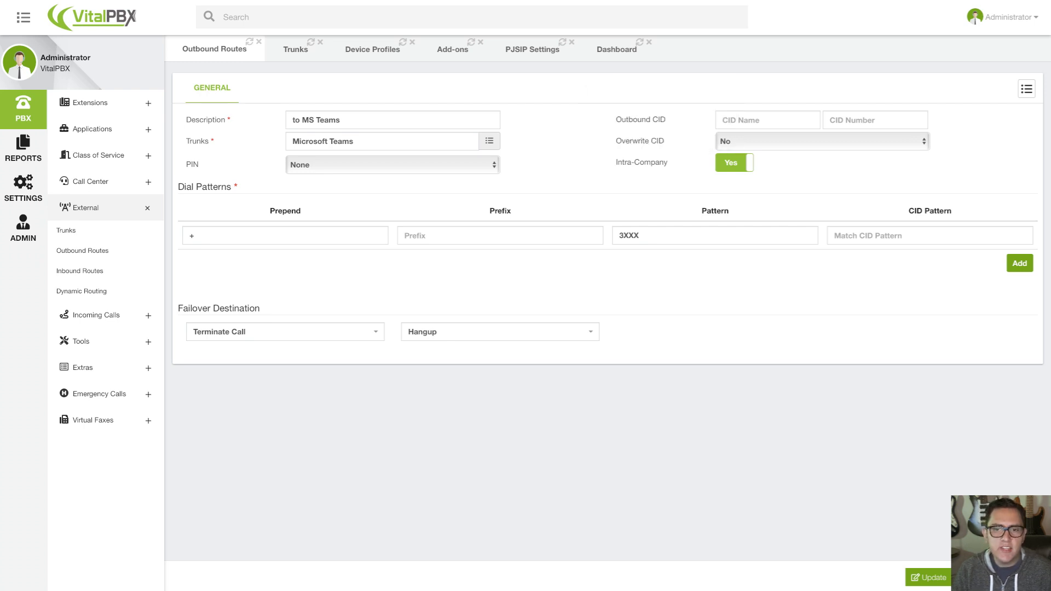
mouse_move(715, 211)
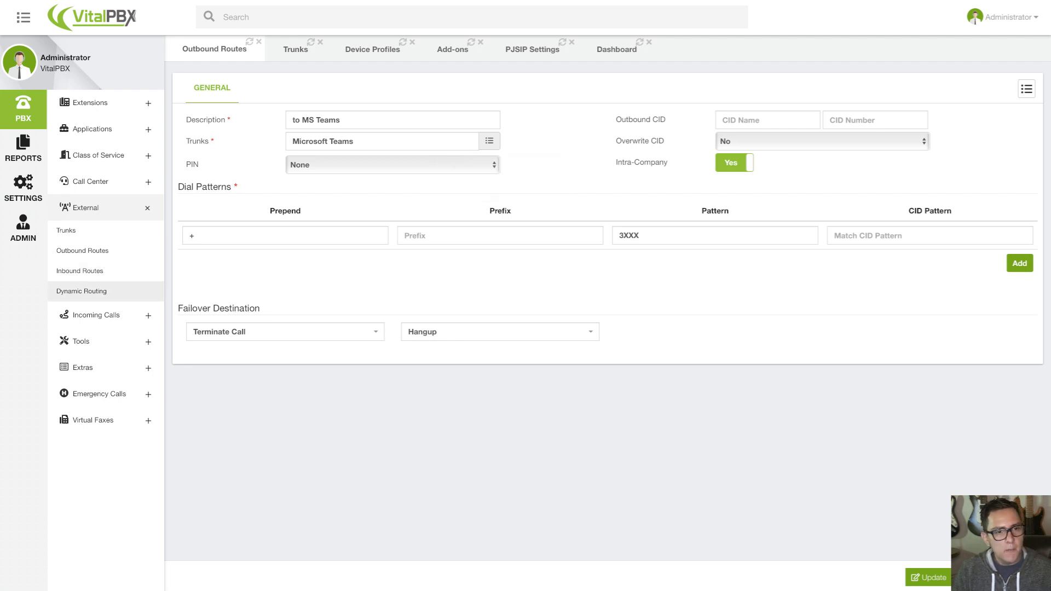
Open the existing MS Teams inbound route from the list of inbound routes.
left_click(79, 270)
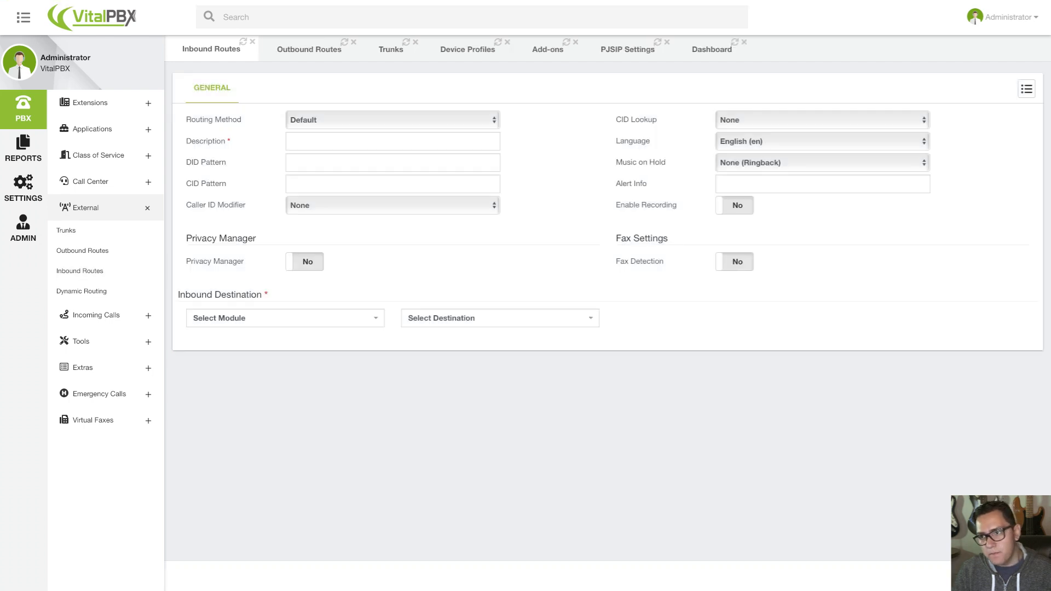
left_click(1026, 89)
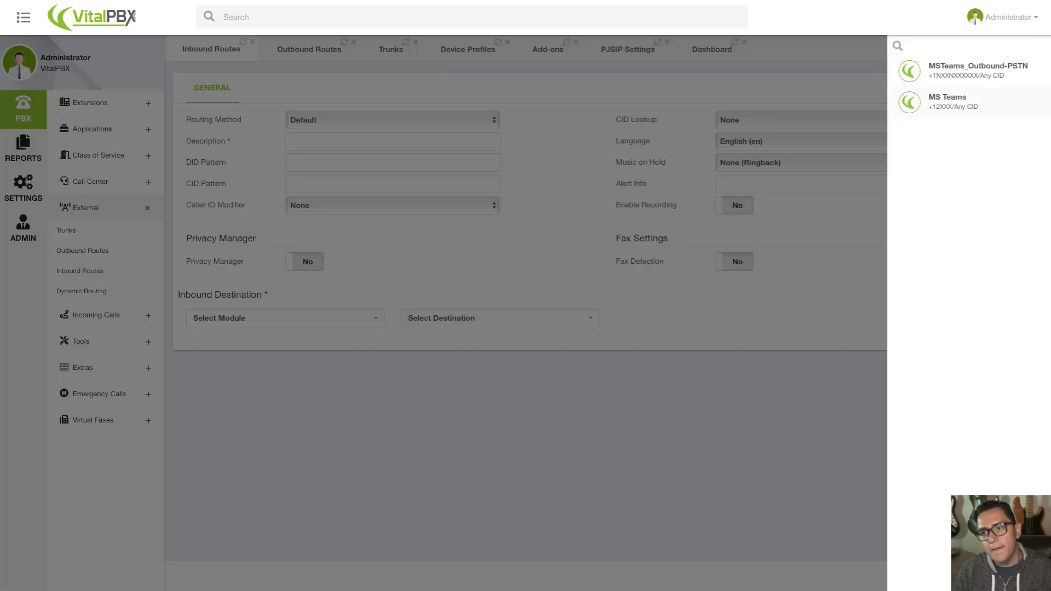
left_click(963, 101)
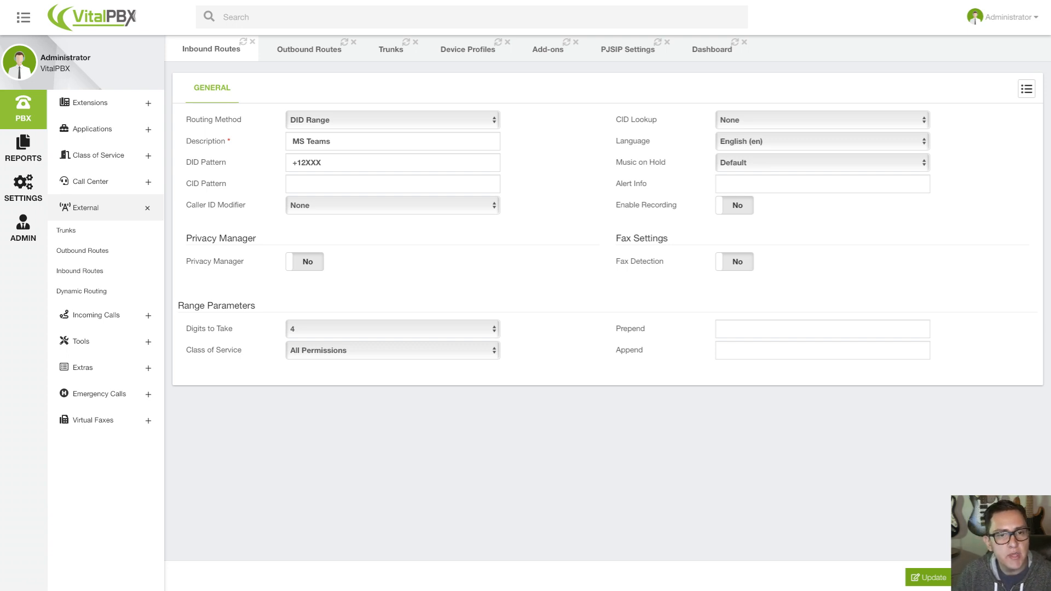
Examine the inbound route's DID Pattern, both its prefix and extension part, alongside the DID Range parameters.
left_click(298, 163)
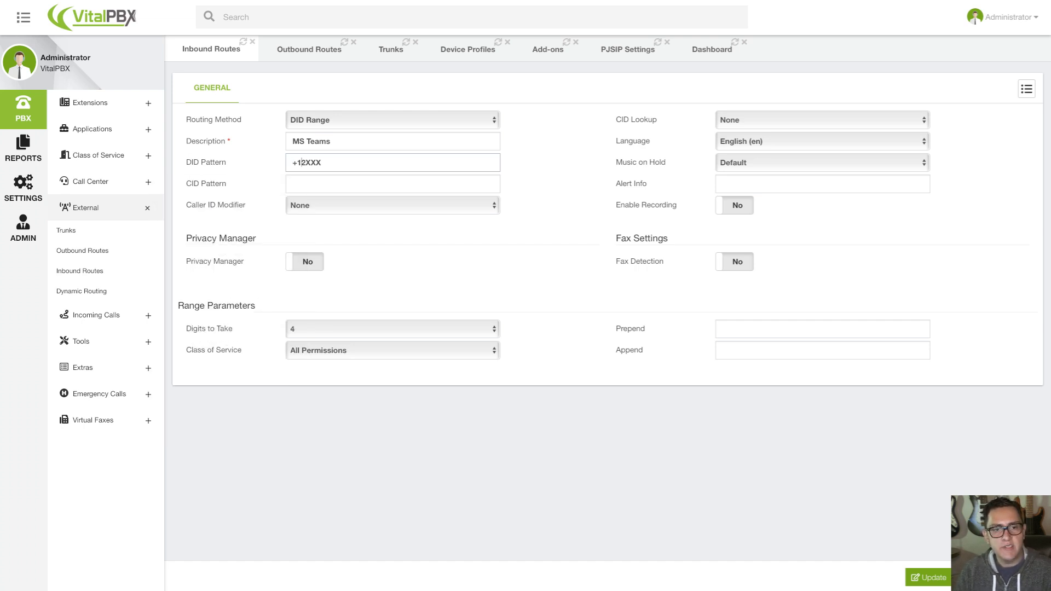
left_click_drag(300, 163, 293, 162)
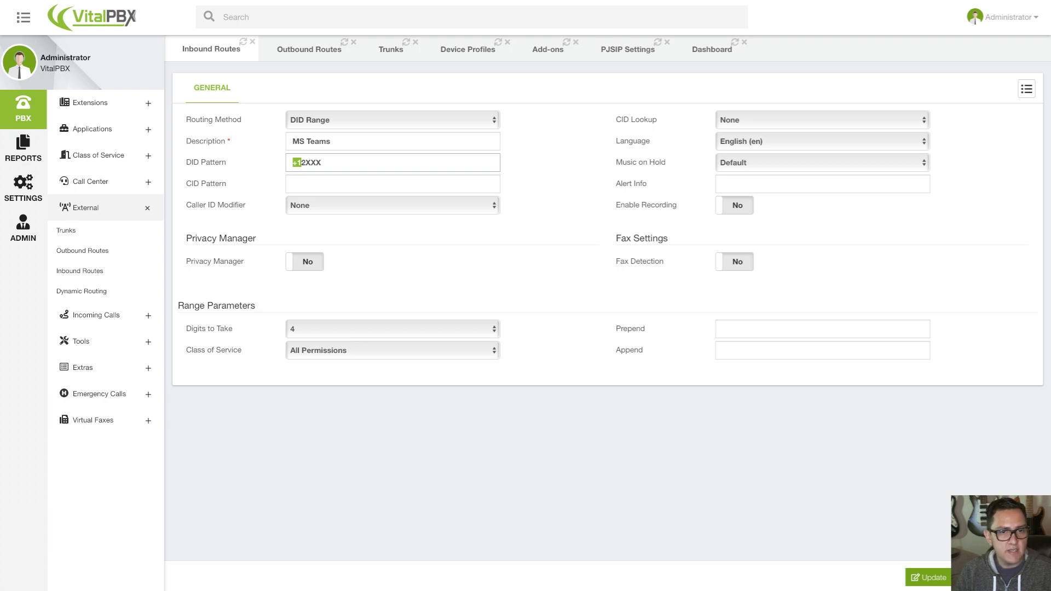
key("Right")
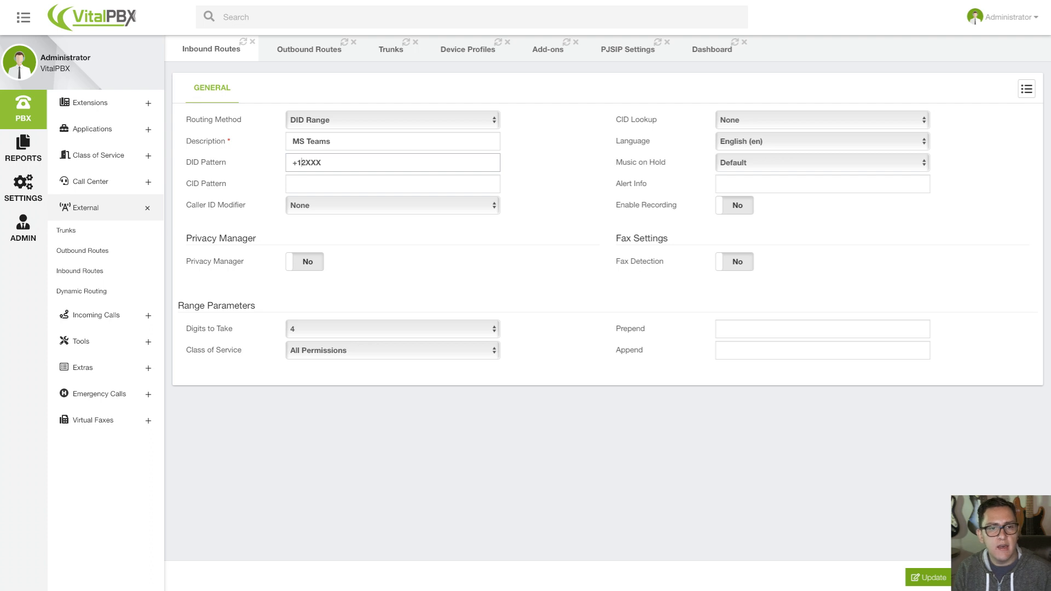
mouse_move(301, 162)
left_mouse_down()
mouse_move(323, 163)
mouse_move(292, 162)
left_mouse_up()
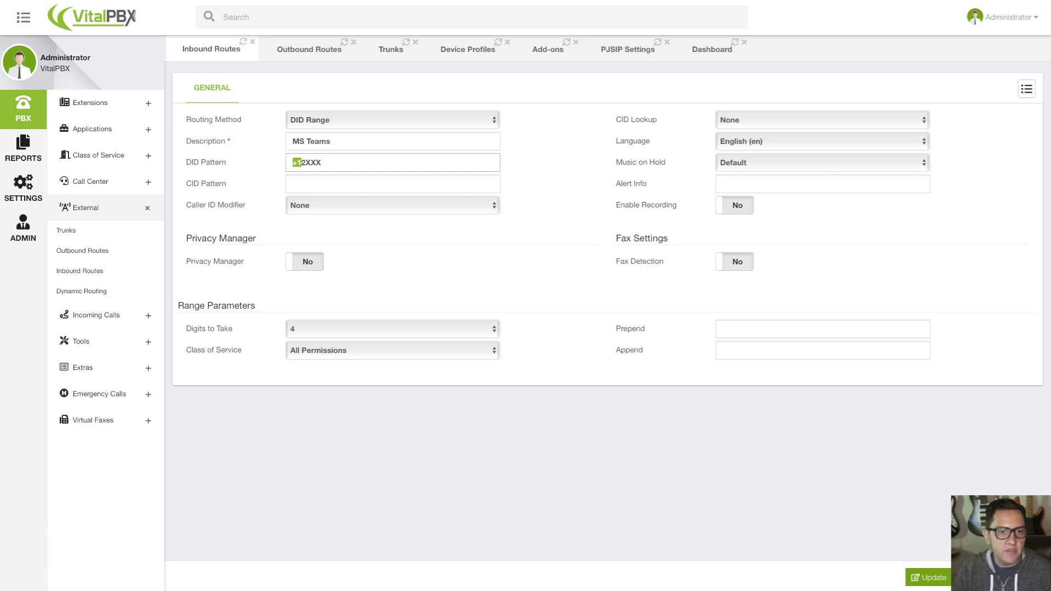
left_click(295, 162)
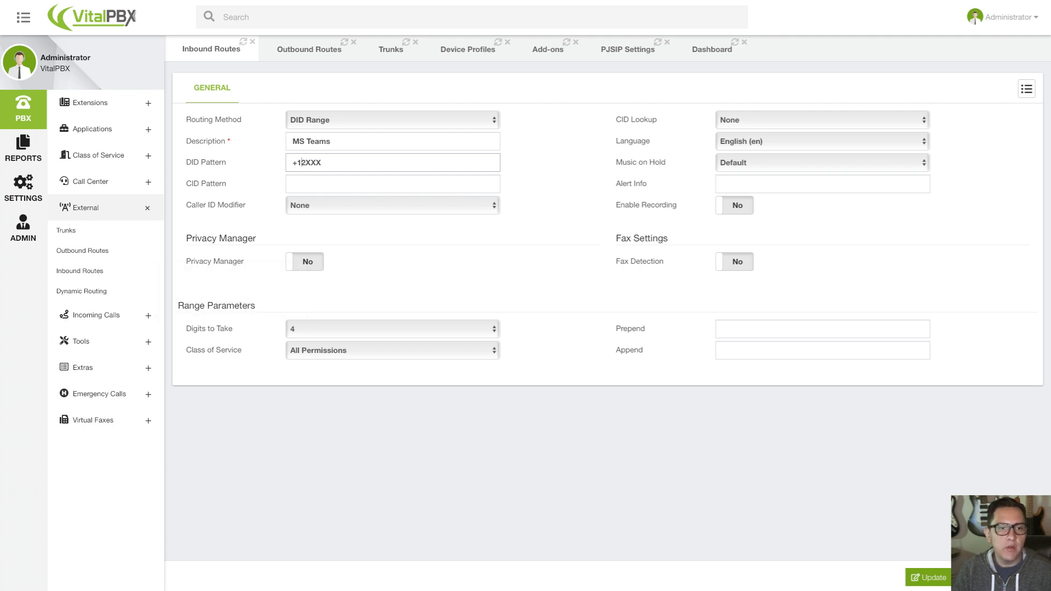
left_click_drag(324, 162, 230, 163)
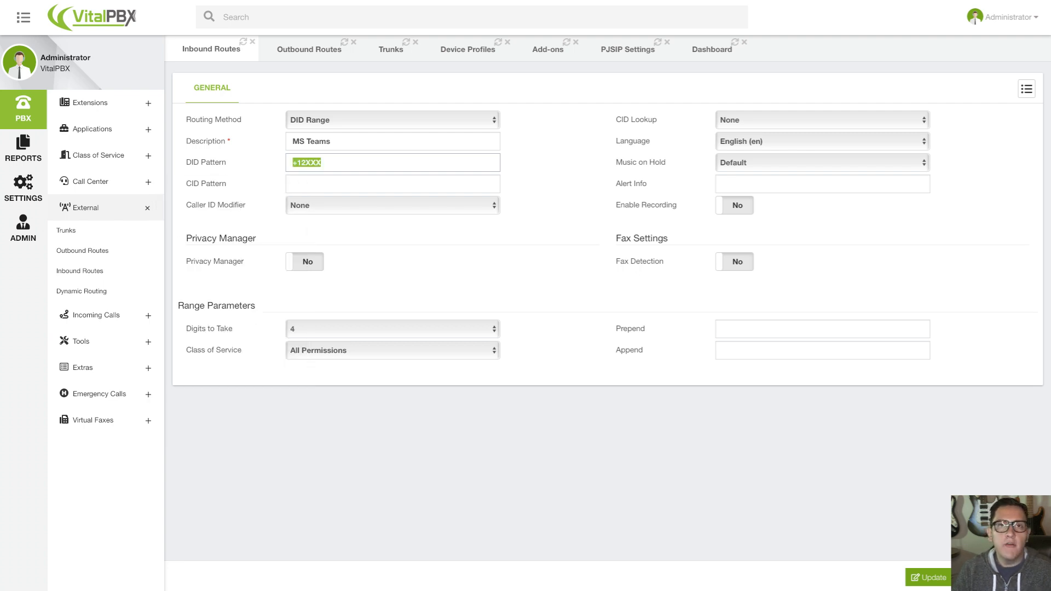
left_click(302, 163)
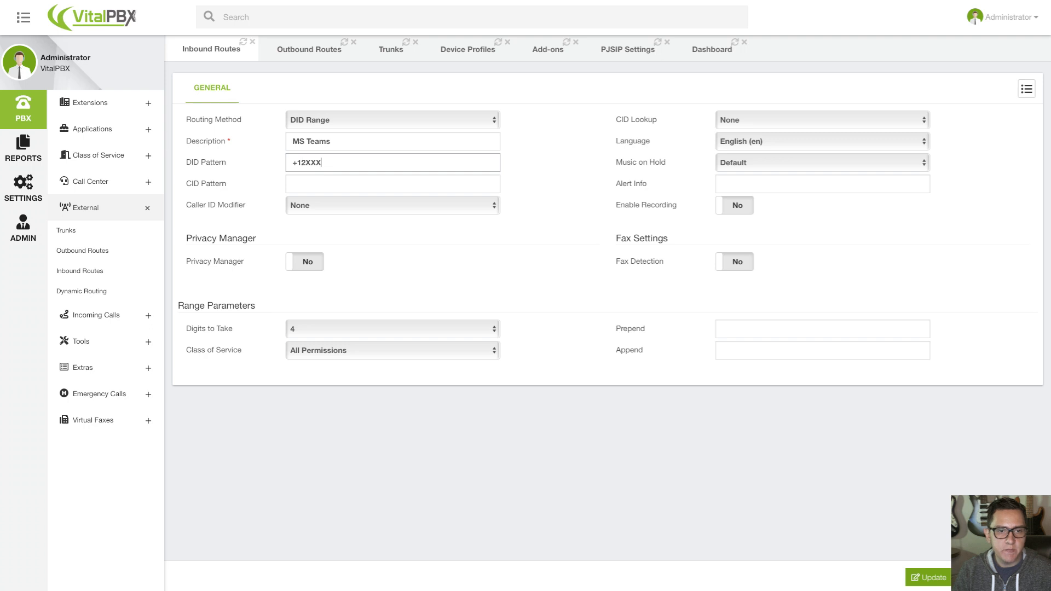
left_click_drag(321, 162, 301, 163)
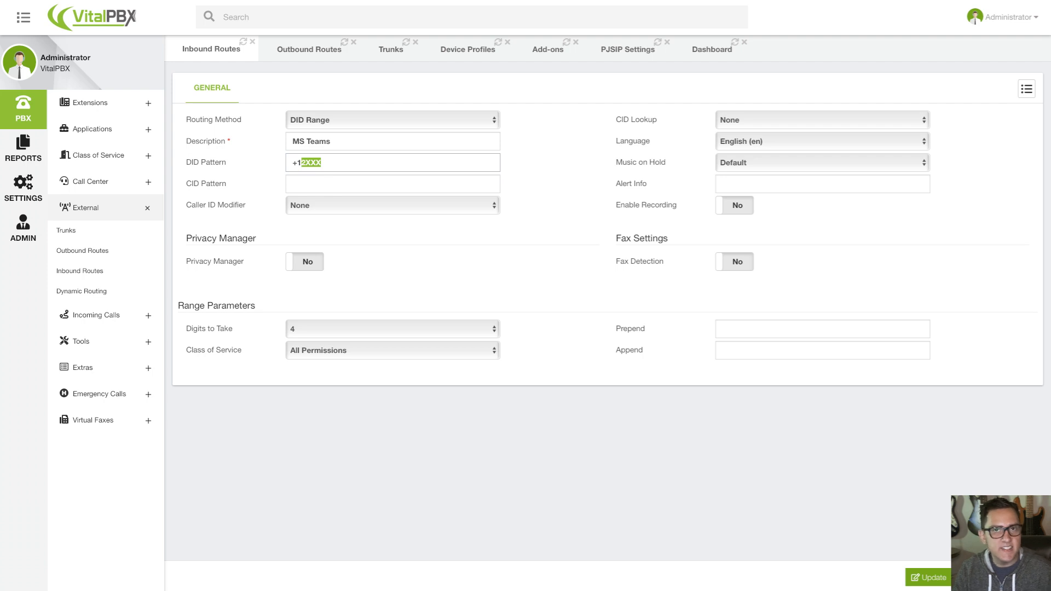
left_click(550, 174)
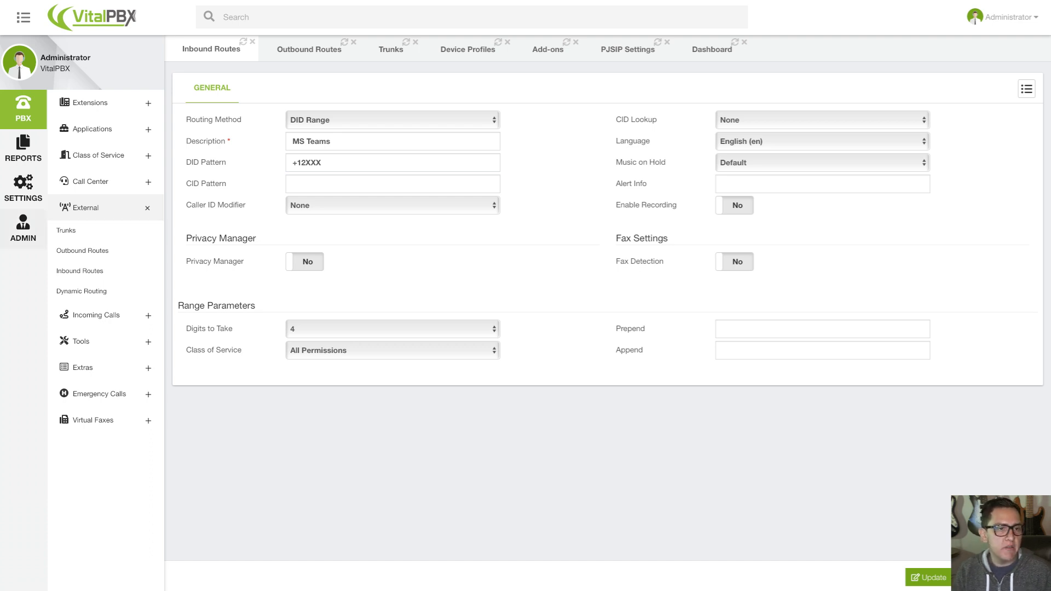
left_click(23, 229)
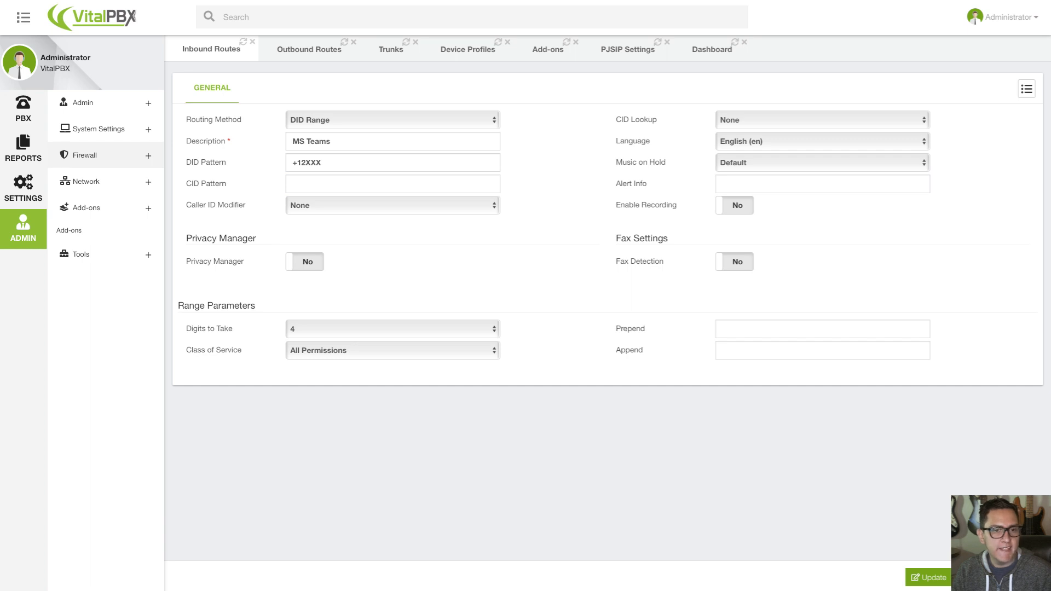
left_click(99, 128)
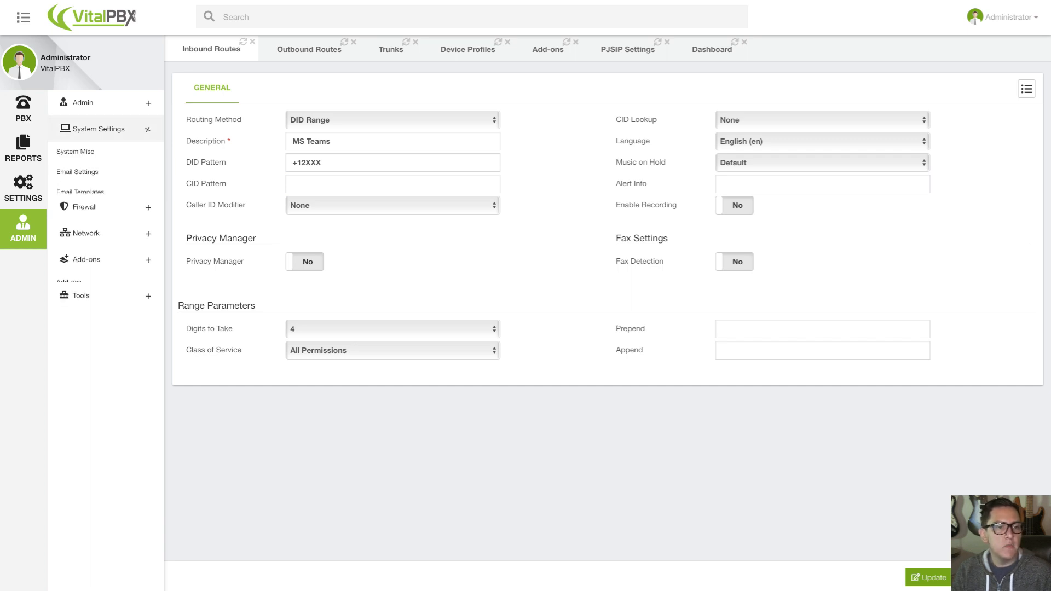
left_click(99, 129)
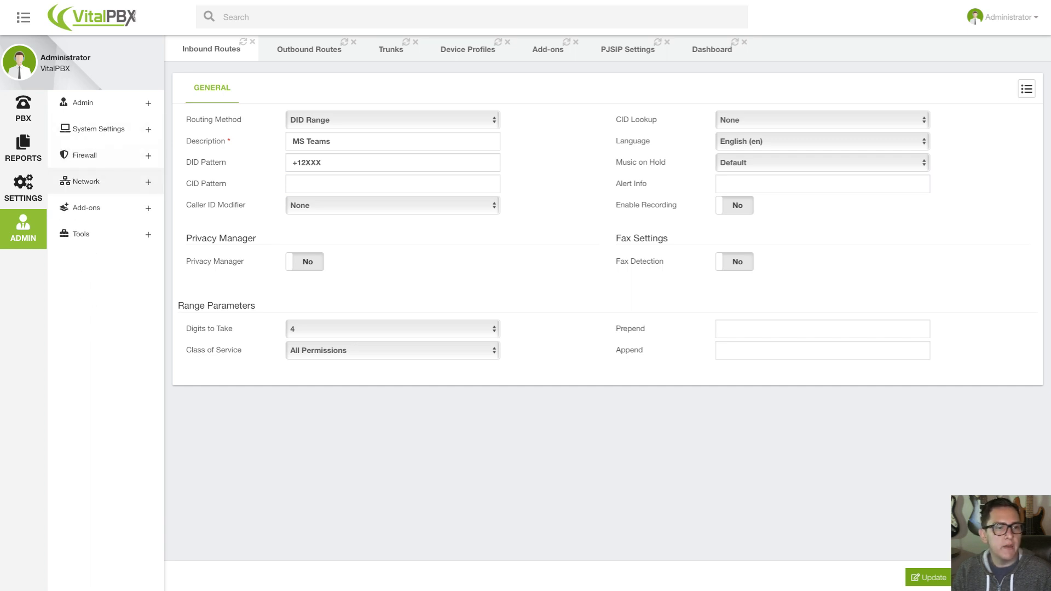
Open the Microsoft Teams page of the PBX settings and examine the description and number of the allowed entry.
left_click(23, 189)
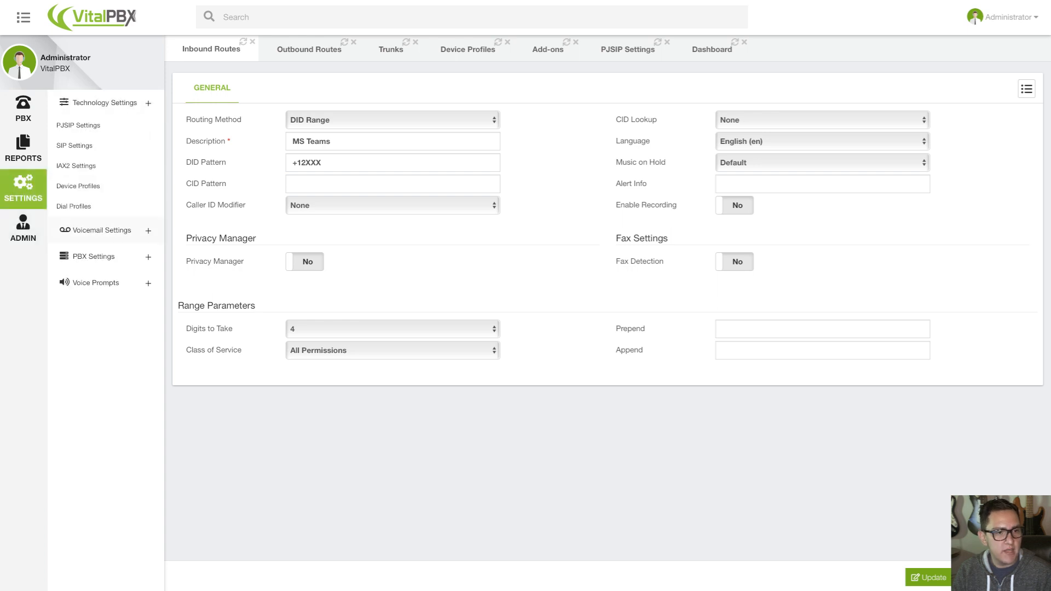
left_click(94, 251)
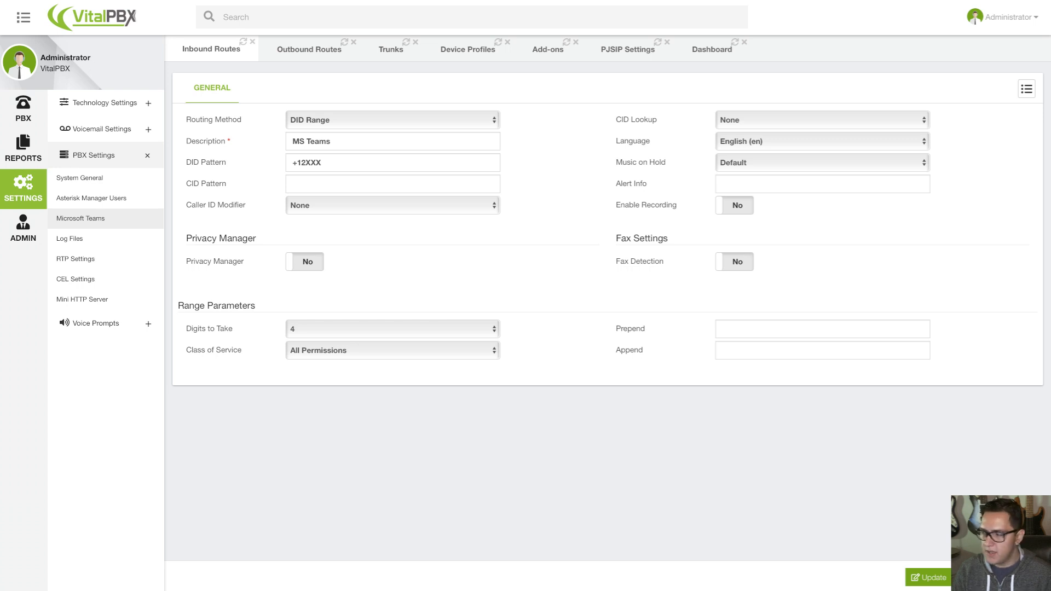
left_click(81, 218)
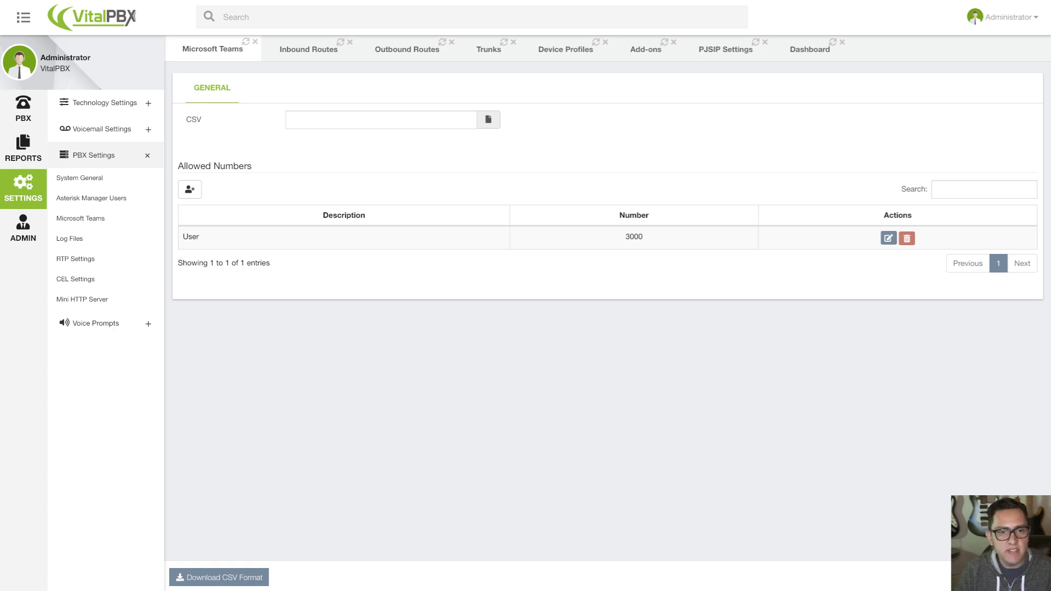
left_click_drag(201, 237, 182, 237)
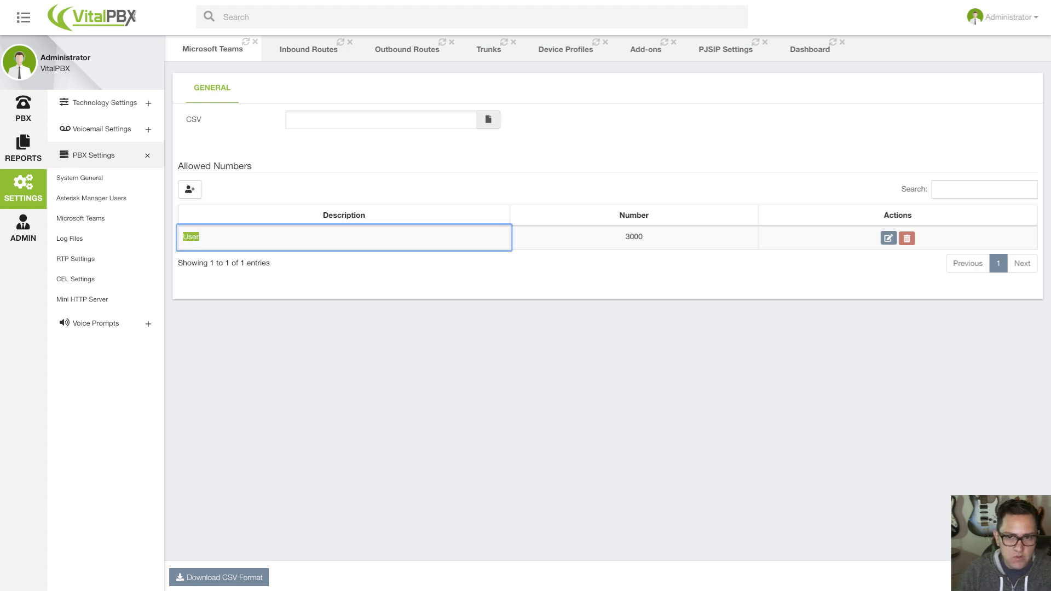
left_click(306, 279)
left_click_drag(625, 237, 644, 237)
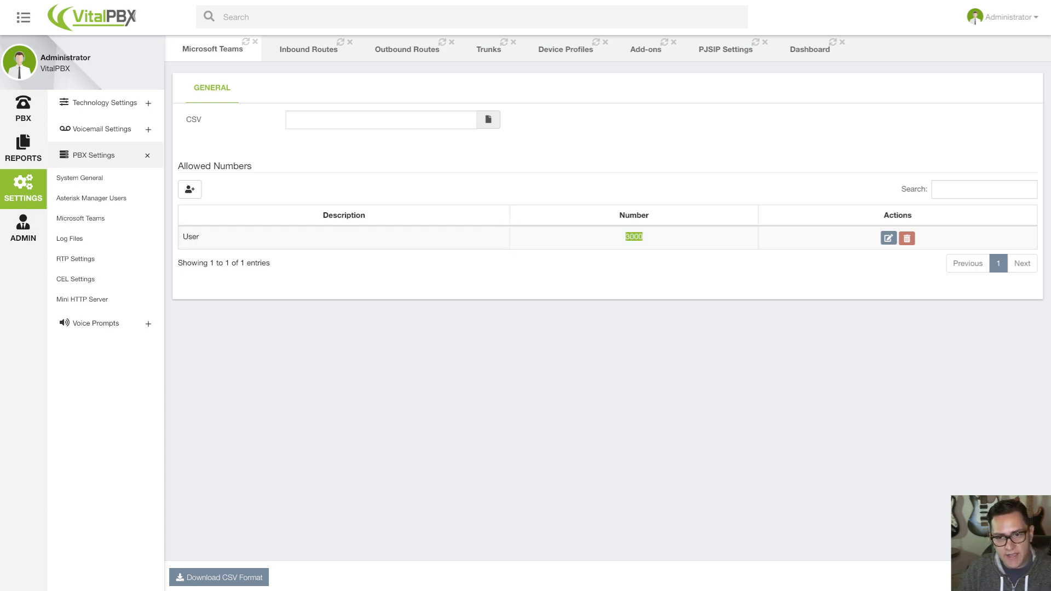
left_click(645, 239)
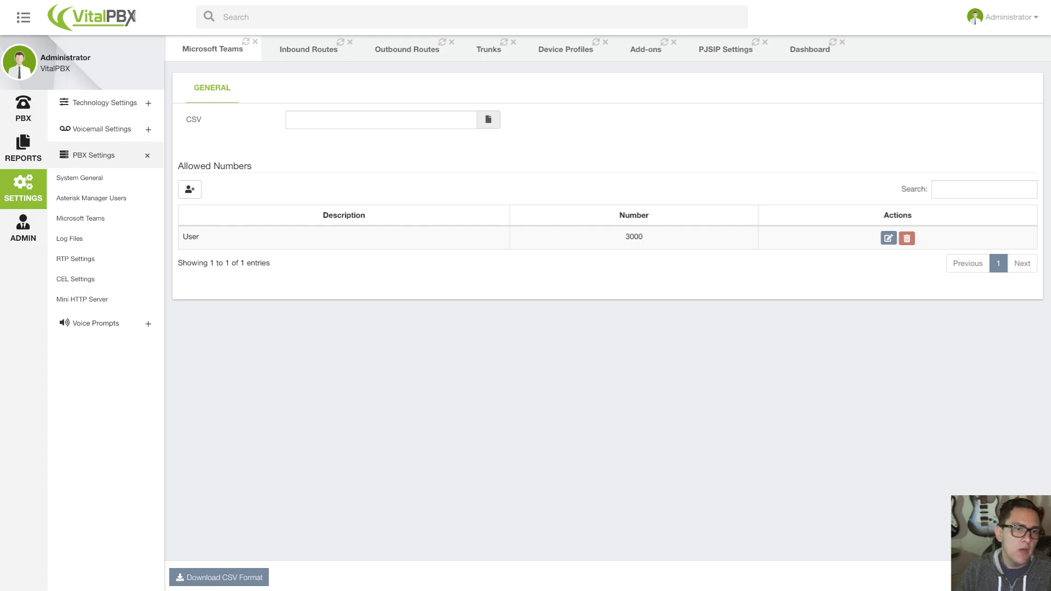
Inspect the Description and Number fields for adding an allowed number, close the form without saving, and check the CSV import option.
left_click(190, 189)
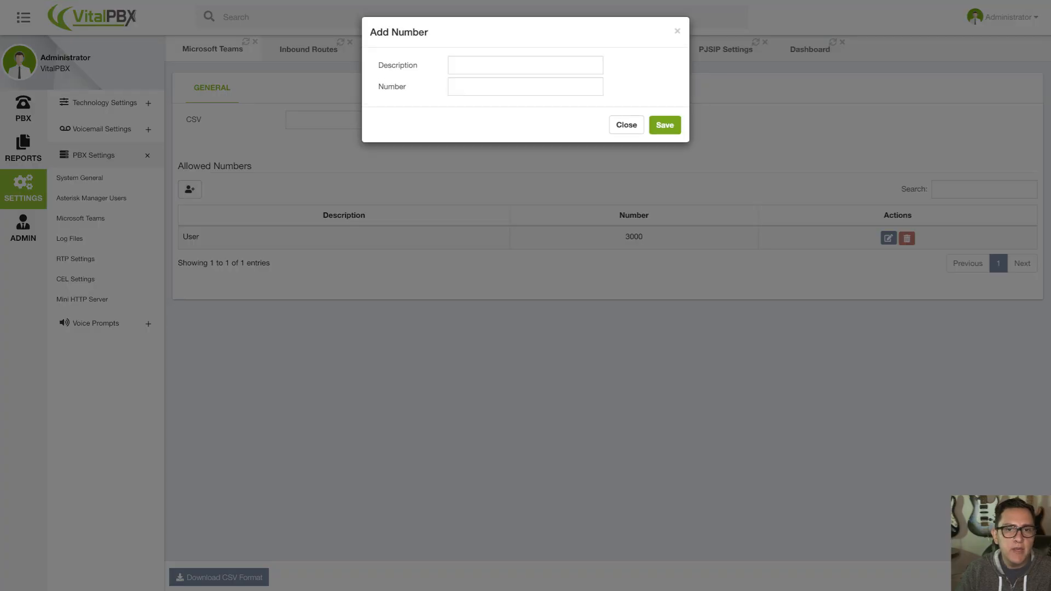
left_click(481, 87)
left_click(481, 65)
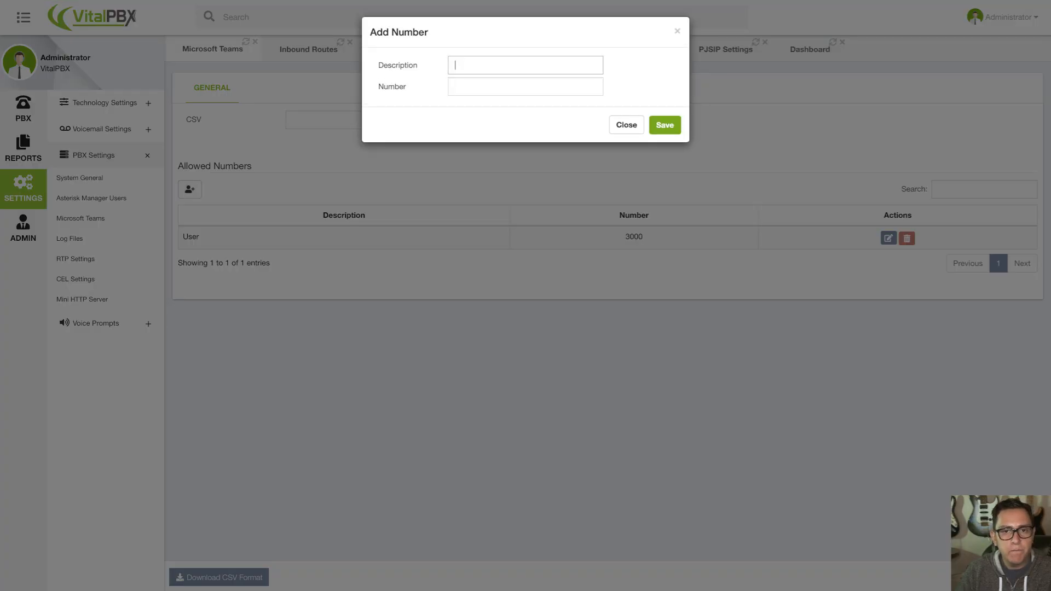
left_click(482, 87)
left_click(482, 87)
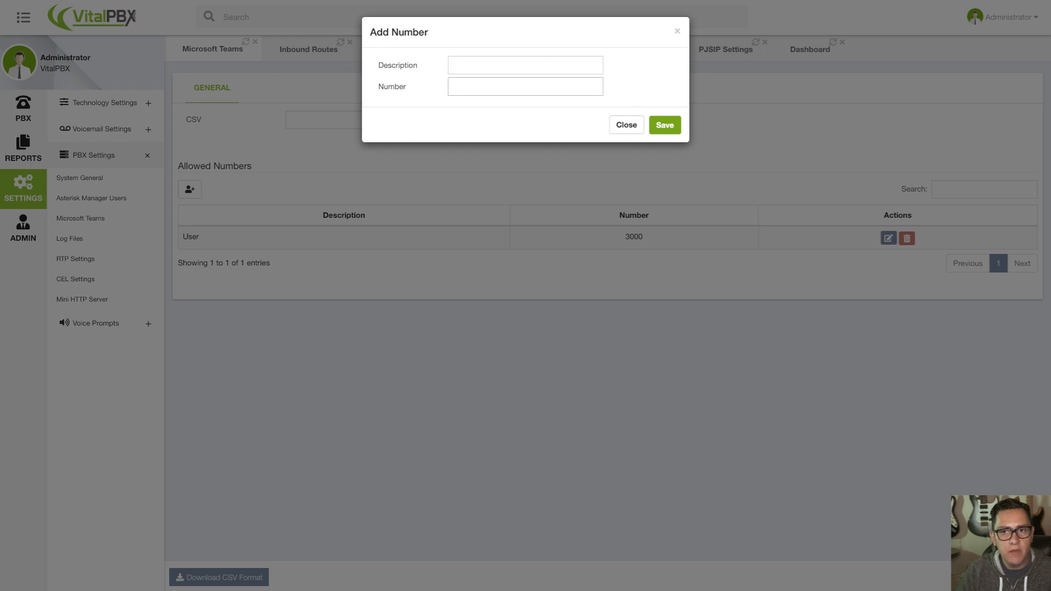
key("Escape")
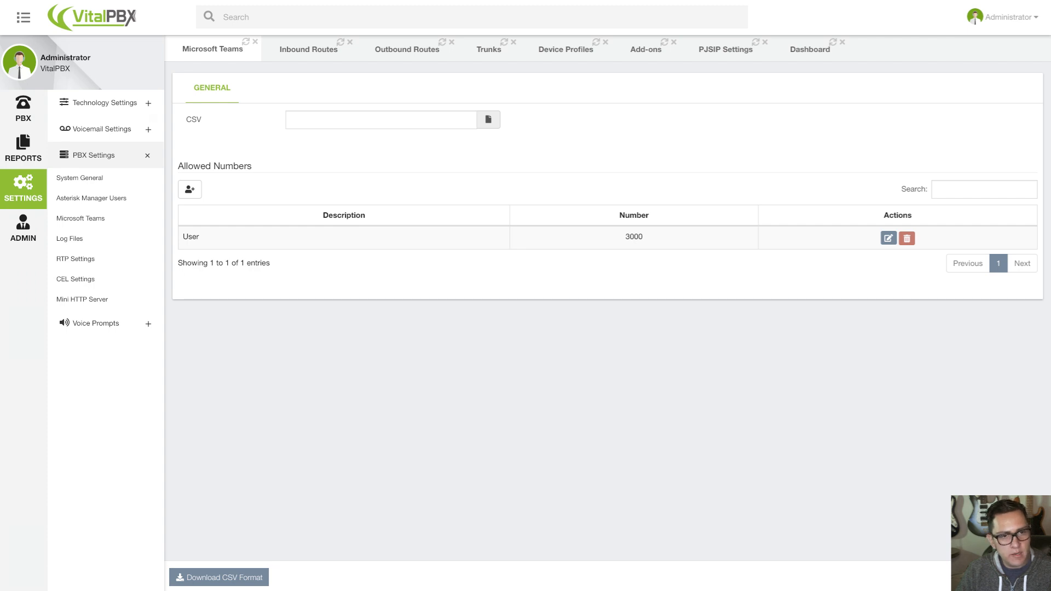
mouse_move(194, 119)
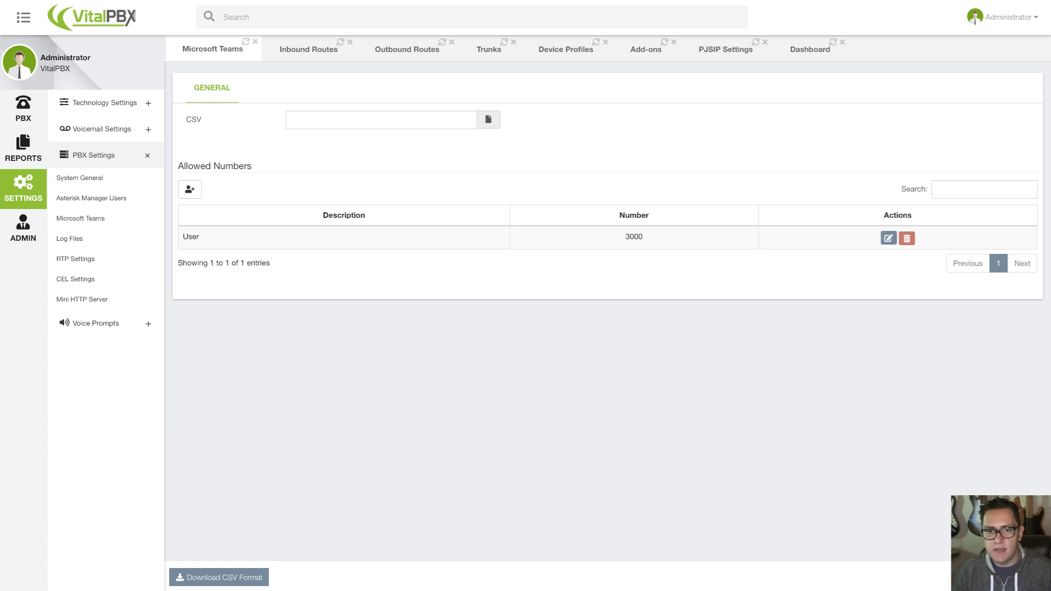
Switch to the desktop with the softphone and Microsoft Teams Calls, and clear the number entered in the softphone.
key("ctrl+Right")
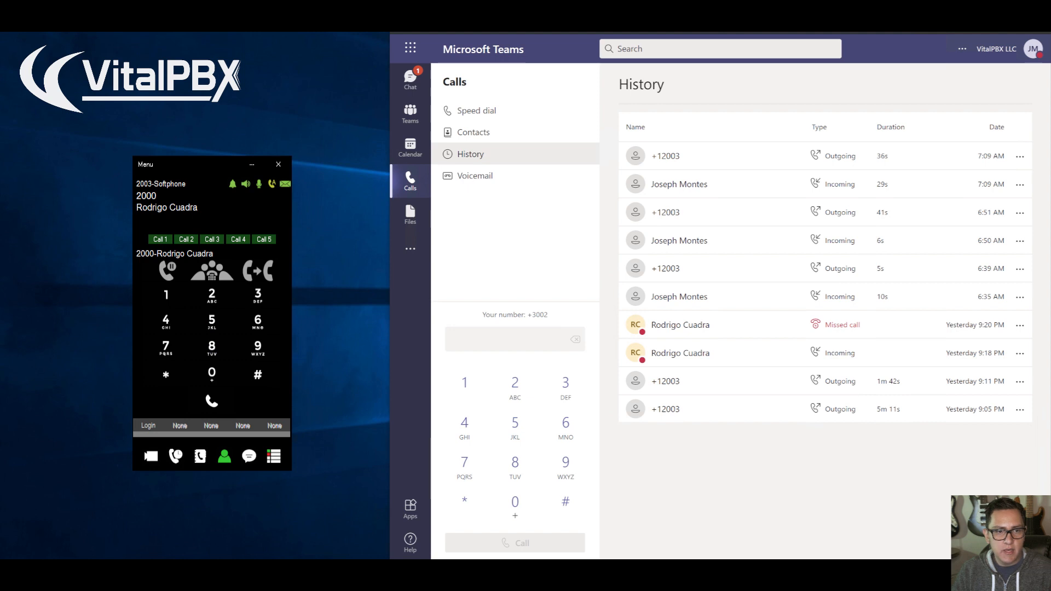
type("2")
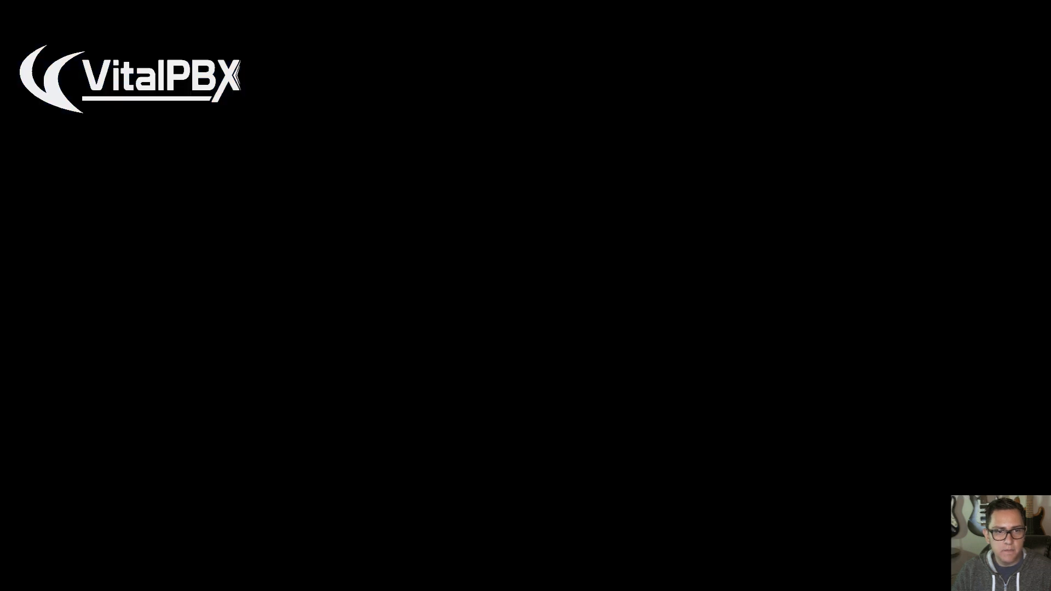
key("BackSpace")
key("BackSpace")
key("BackSpace")
key("BackSpace")
key("BackSpace")
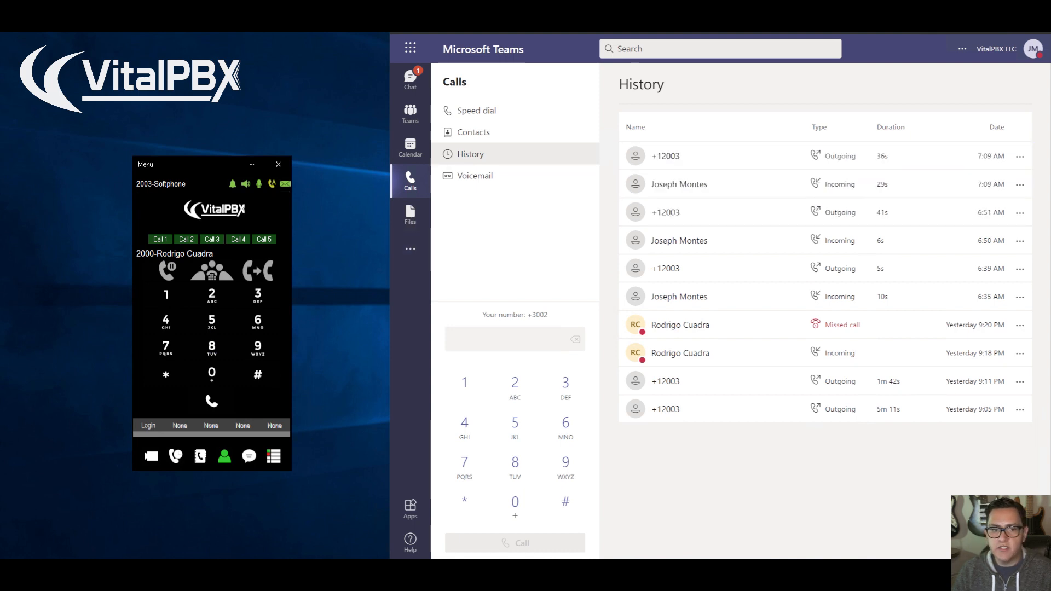
Dial extension 3002, the Teams user's assigned number, on the softphone and place the call.
mouse_move(216, 164)
left_mouse_down()
mouse_move(204, 146)
mouse_move(246, 134)
mouse_move(233, 138)
left_mouse_up()
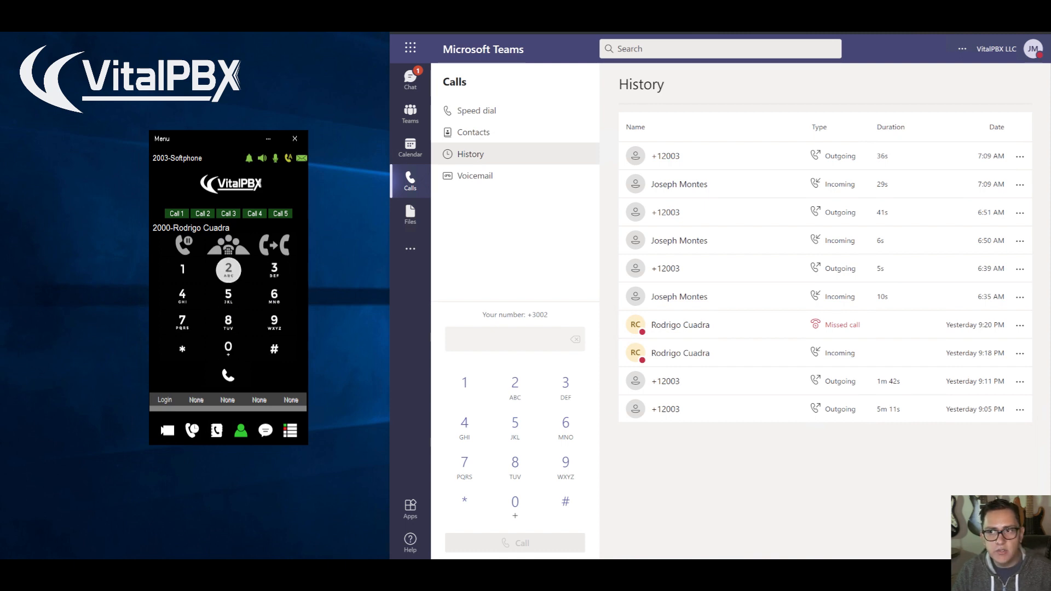
left_click(228, 269)
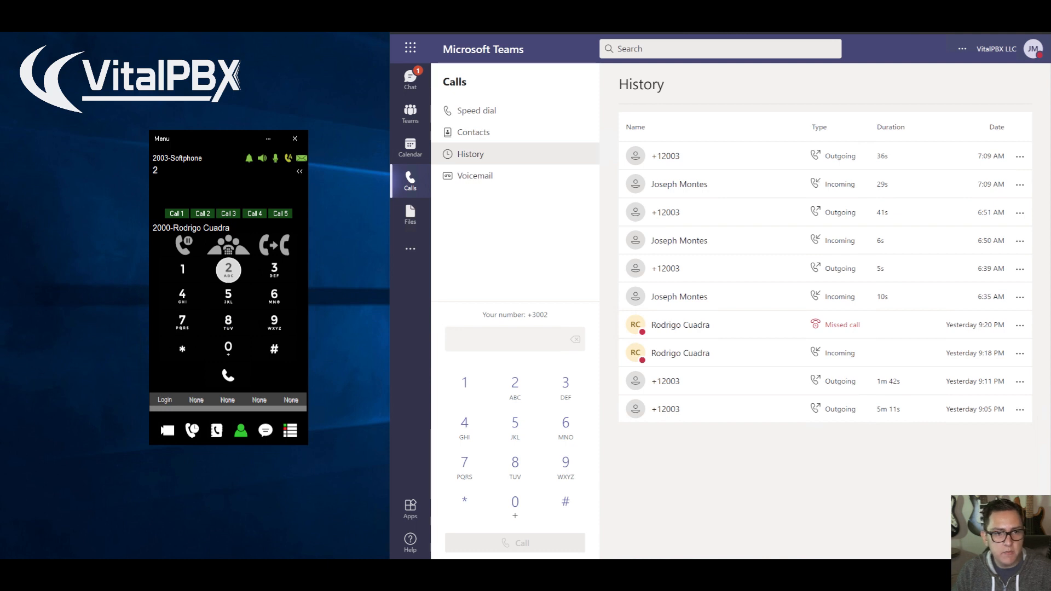
left_click(299, 171)
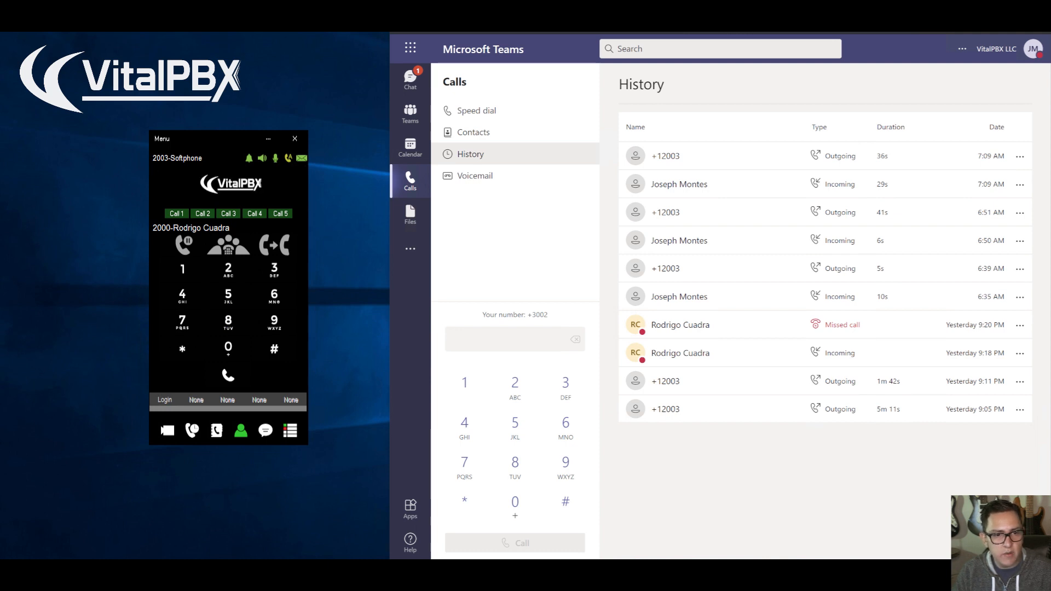
type("30")
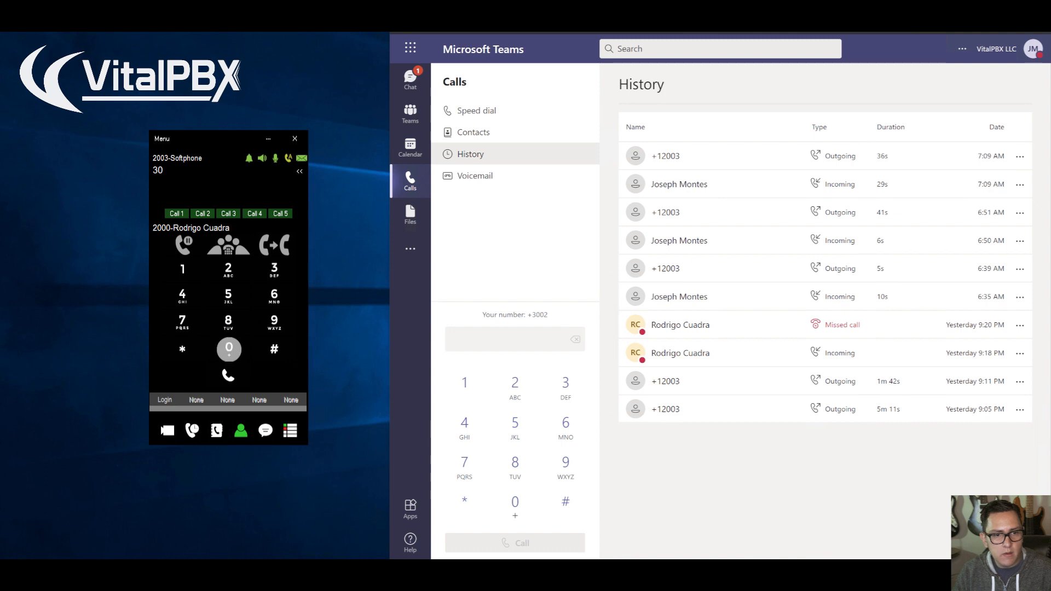
type("02")
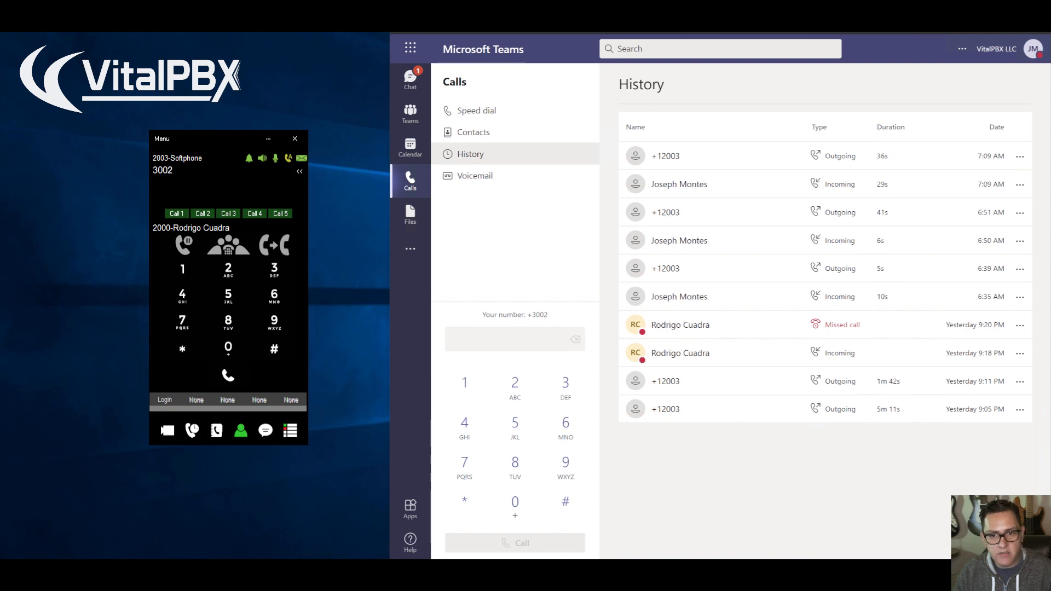
left_click_drag(527, 315, 548, 315)
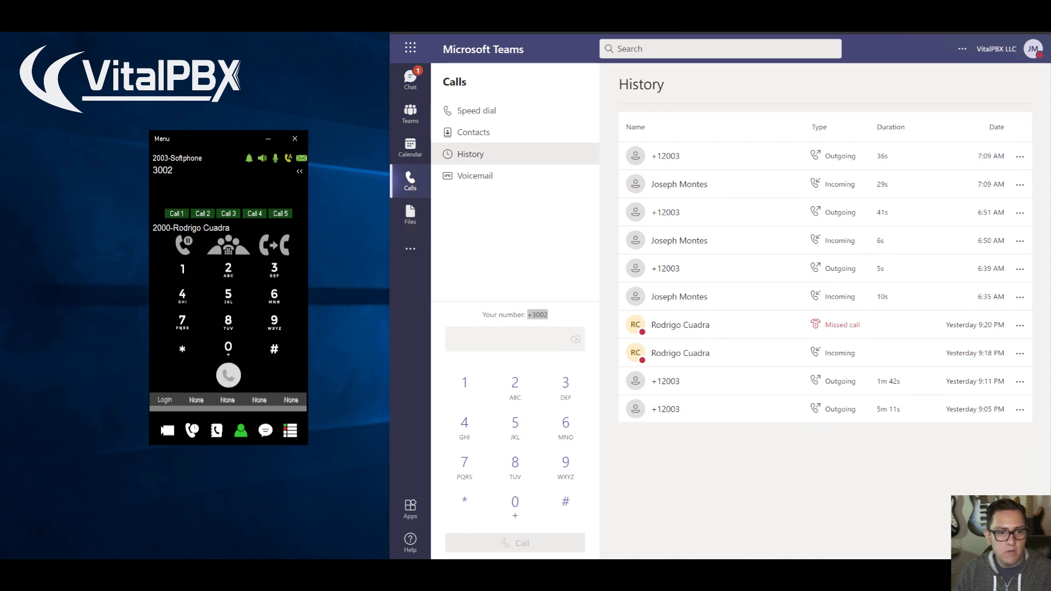
left_click(228, 374)
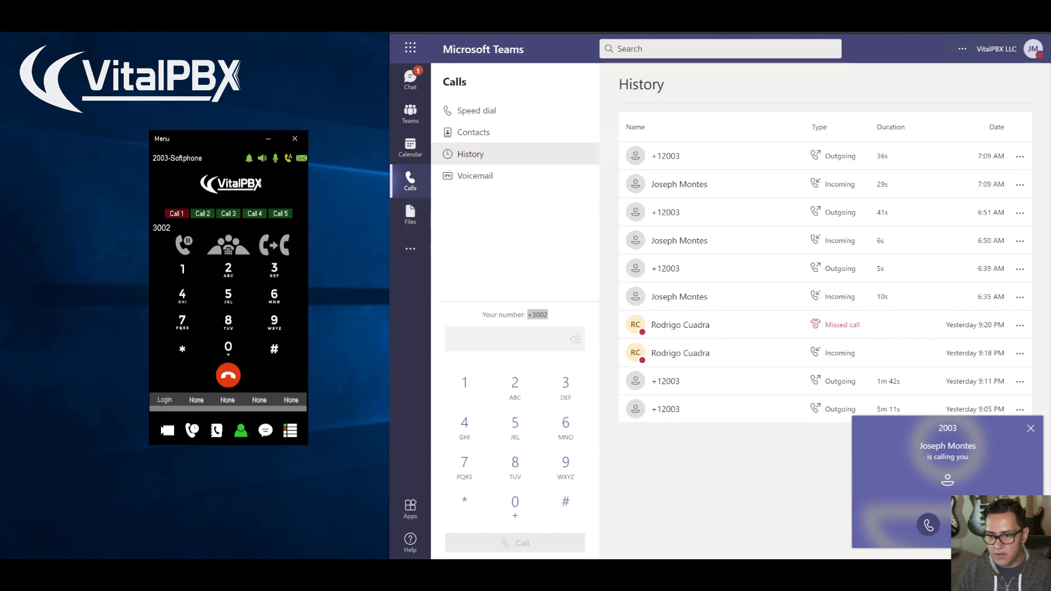
Answer the softphone's call in Teams without audio or video, and hang up from Teams.
left_click(928, 525)
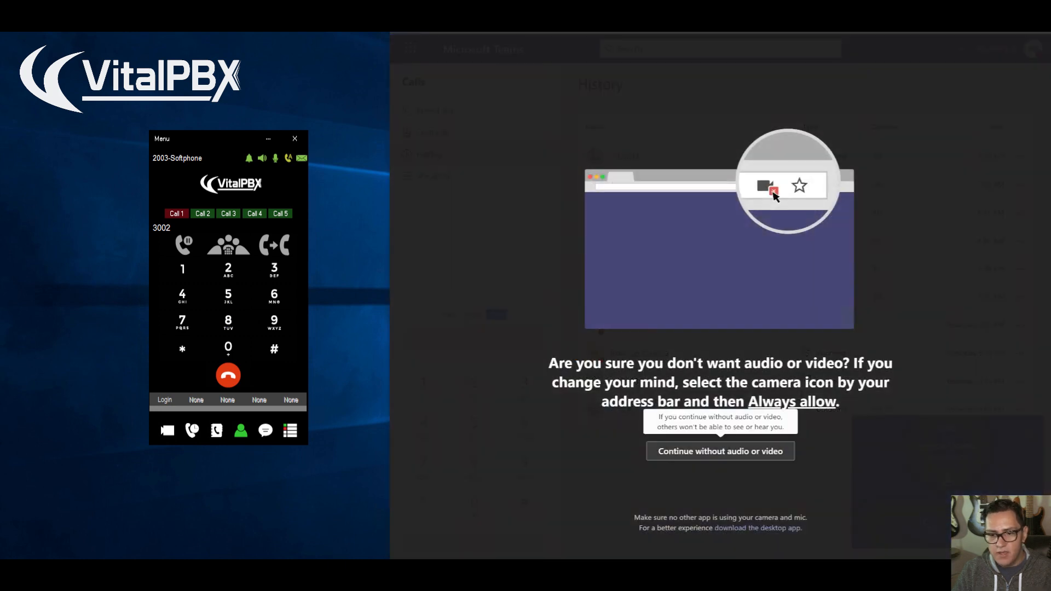
left_click(720, 451)
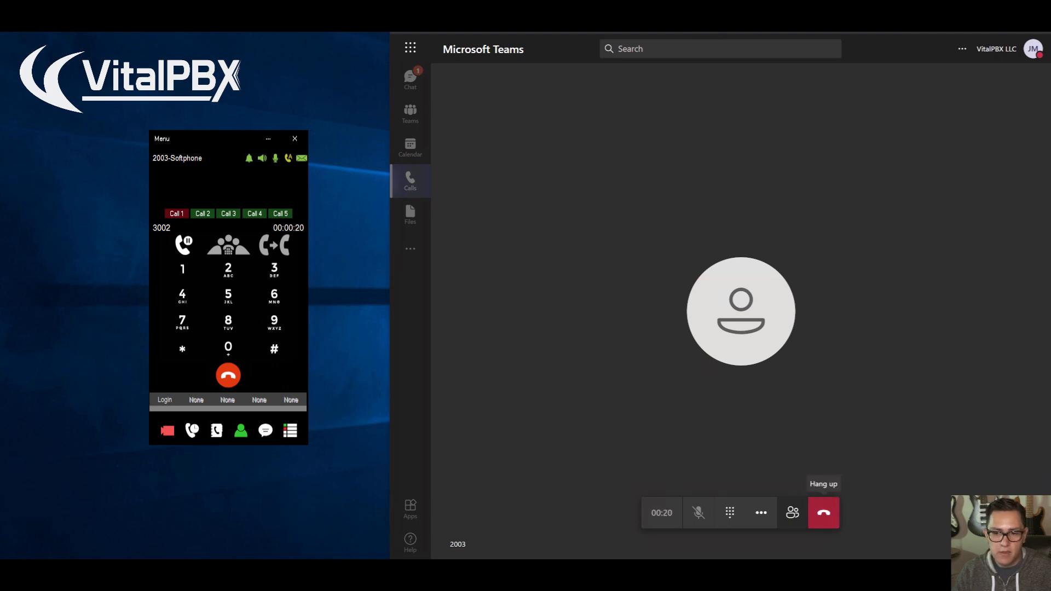
left_click(823, 513)
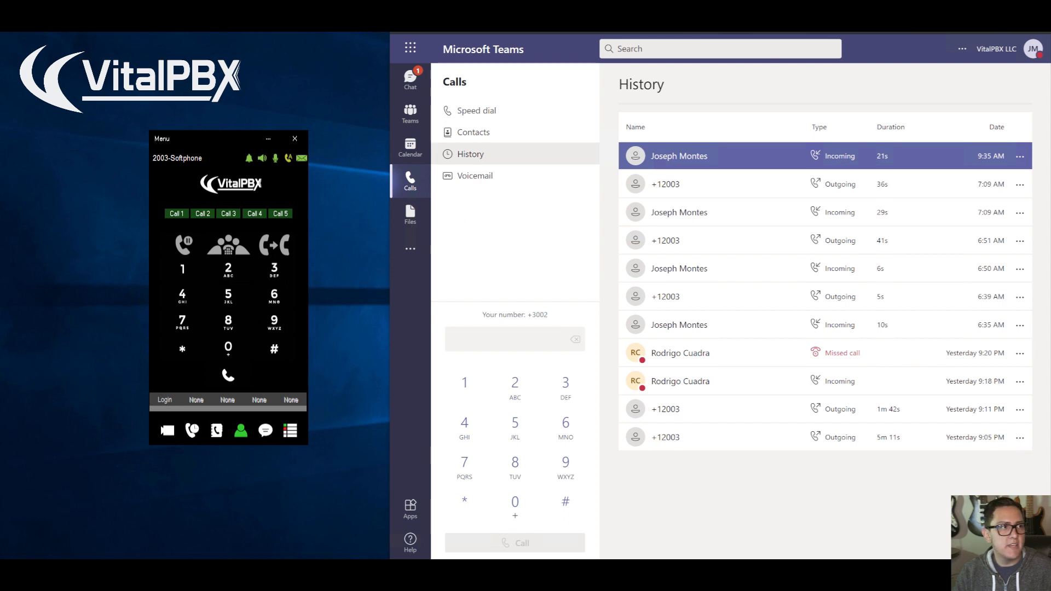
mouse_move(679, 156)
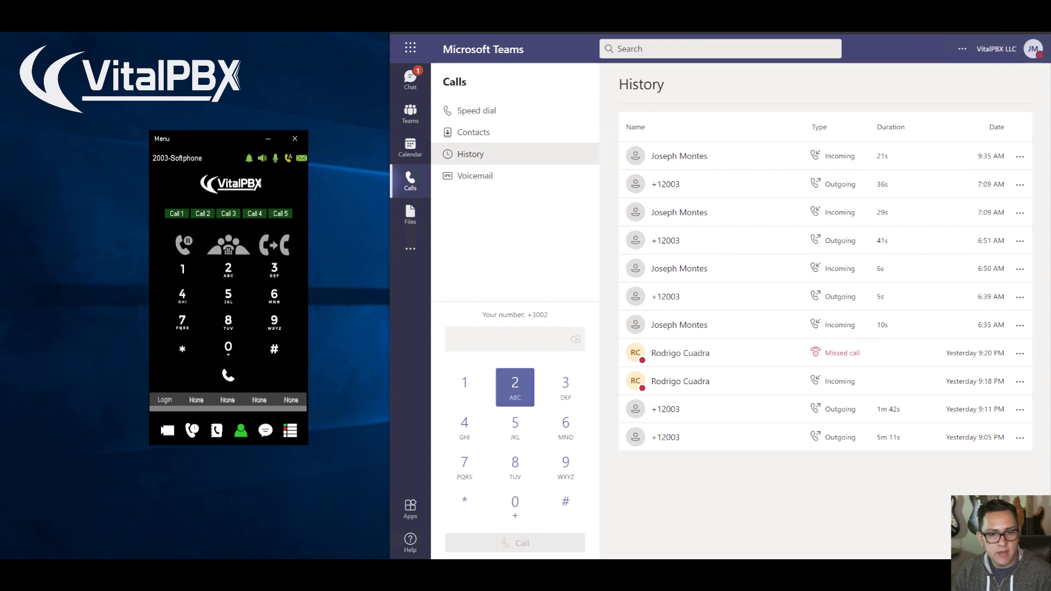
Dial the softphone extension 2003 in Teams and place the call without audio or video.
left_click(515, 387)
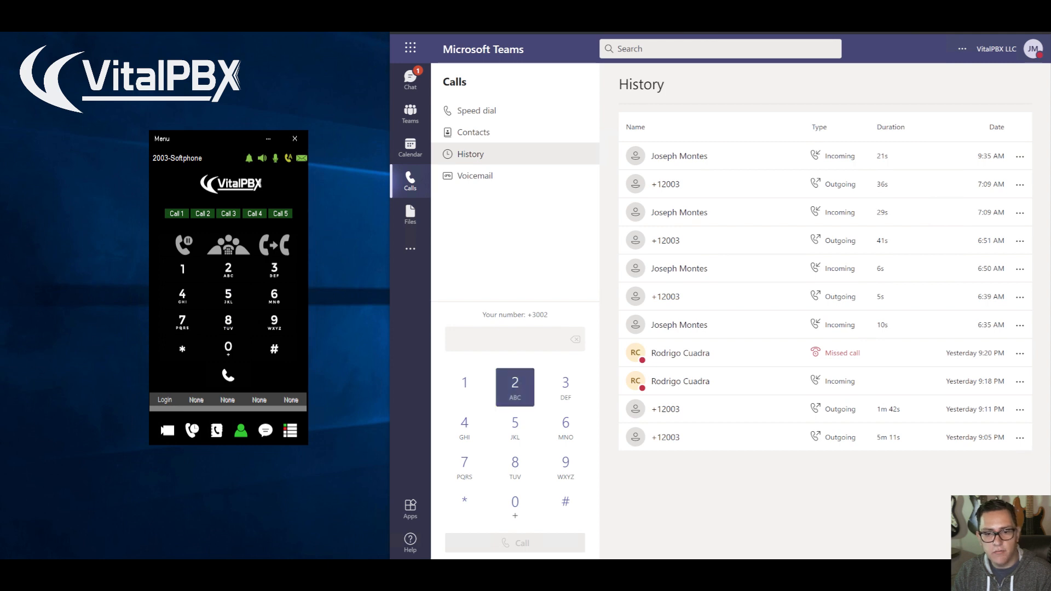
left_click(514, 507)
left_click(514, 506)
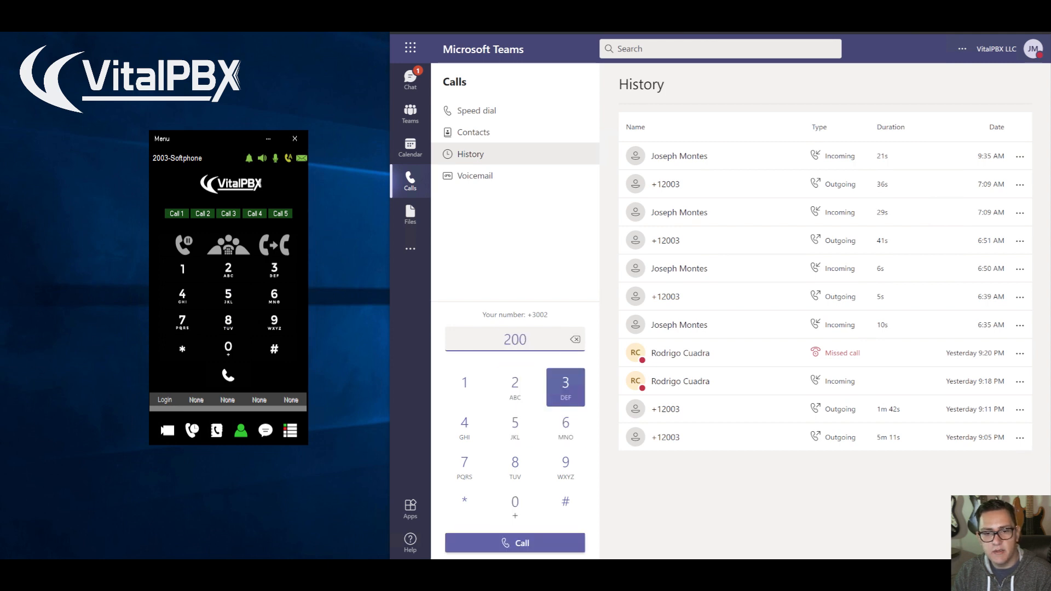
left_click(565, 387)
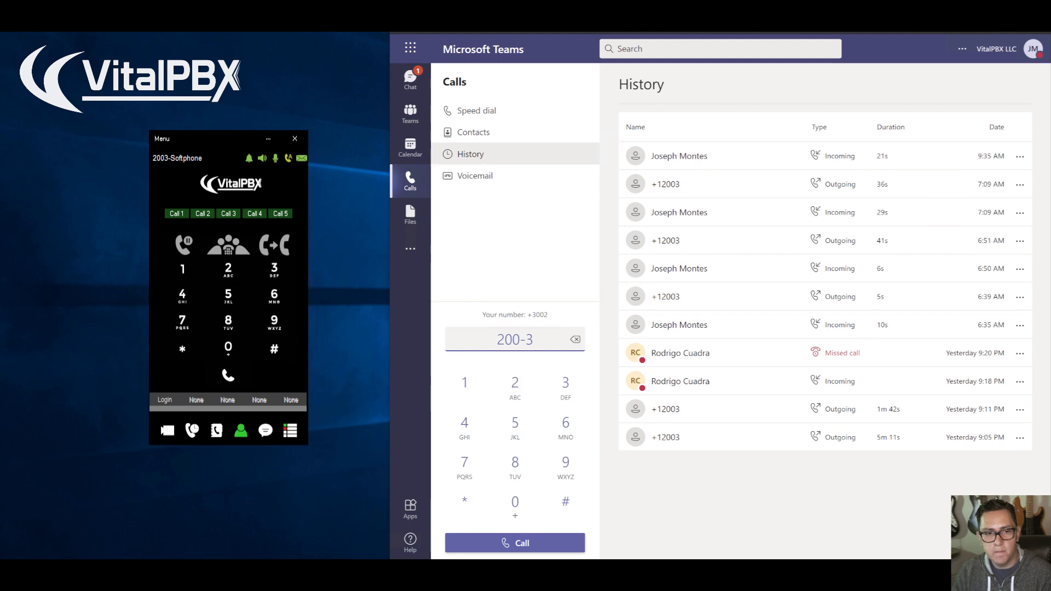
left_click(531, 543)
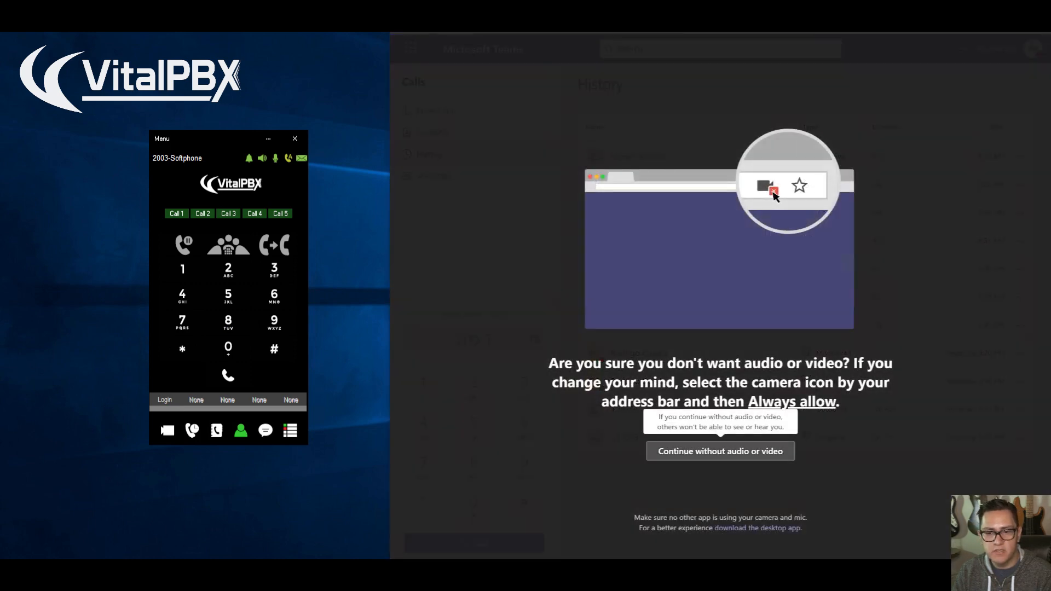
left_click(720, 451)
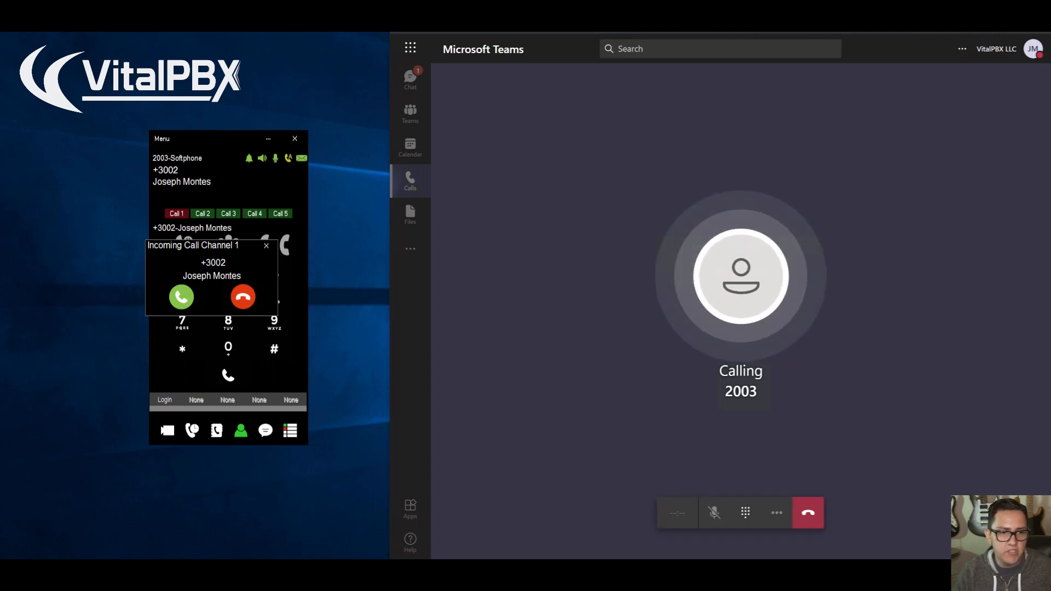
Answer the Teams call on the softphone and end it from Teams, checking its entry in the call history.
left_click(182, 298)
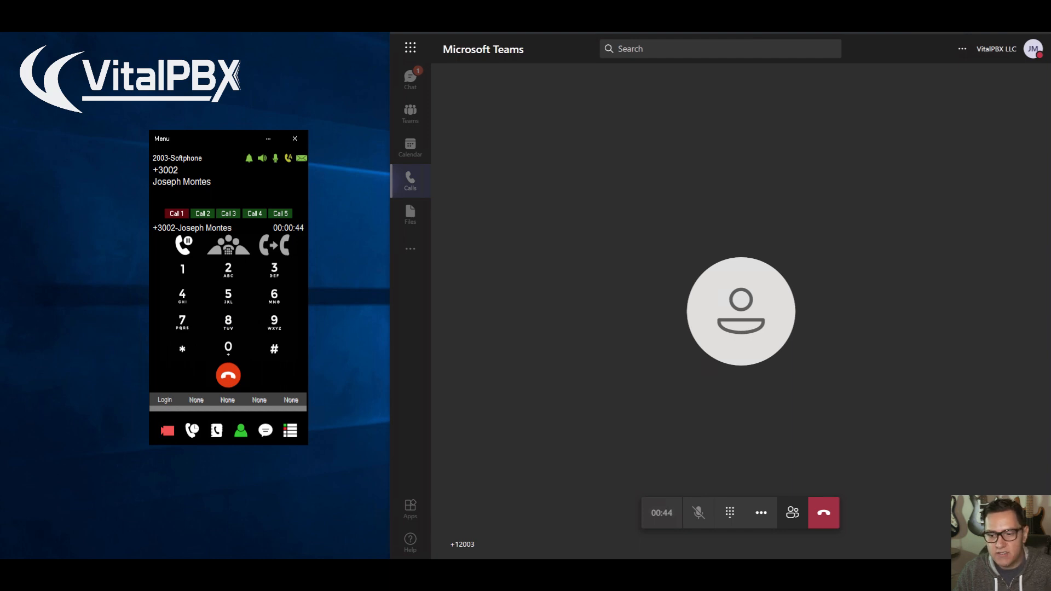
left_click(823, 512)
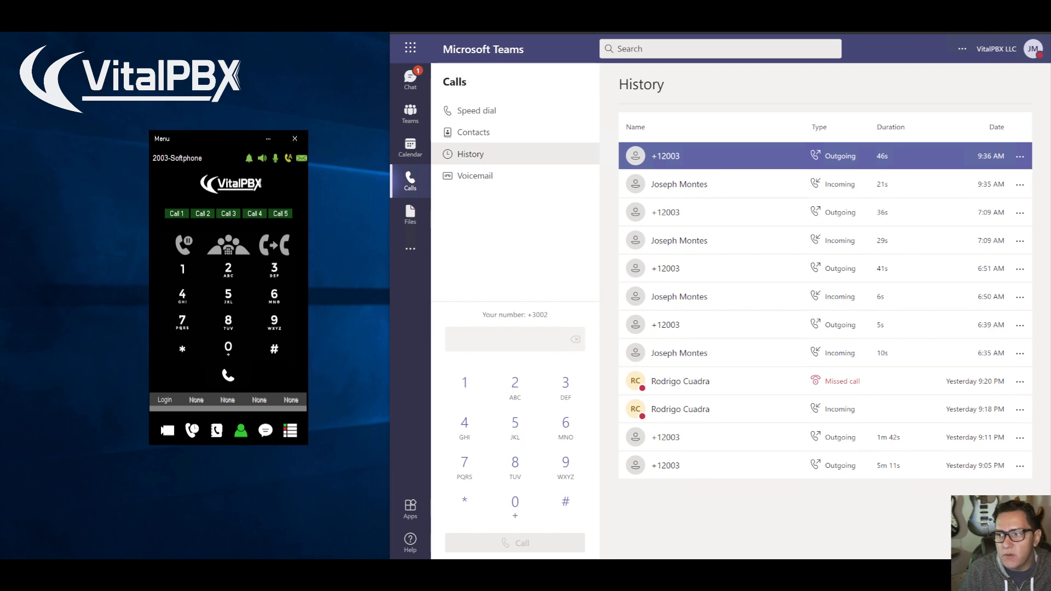
mouse_move(666, 157)
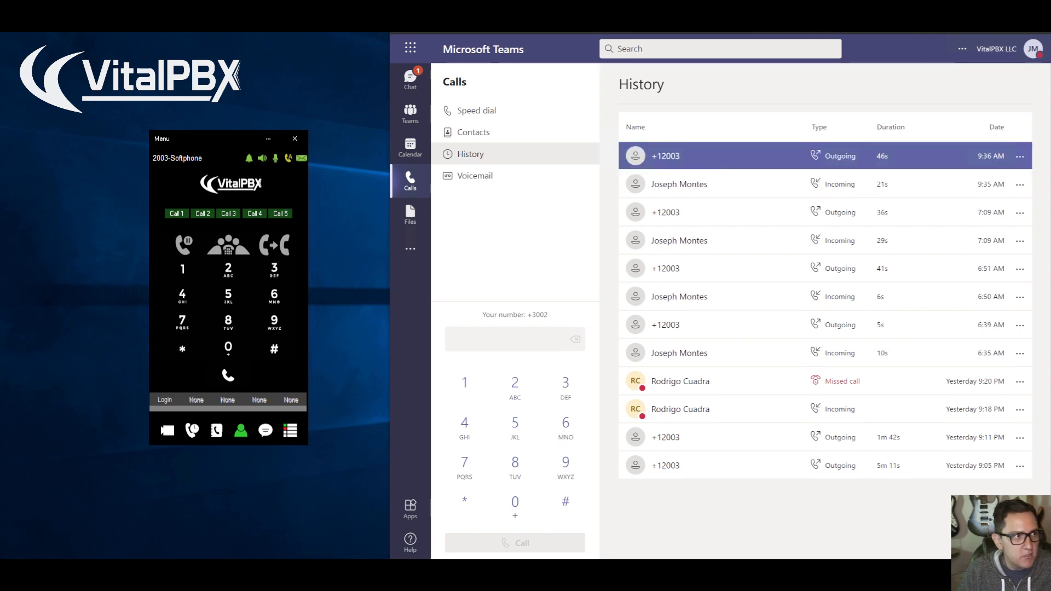
left_click(724, 157)
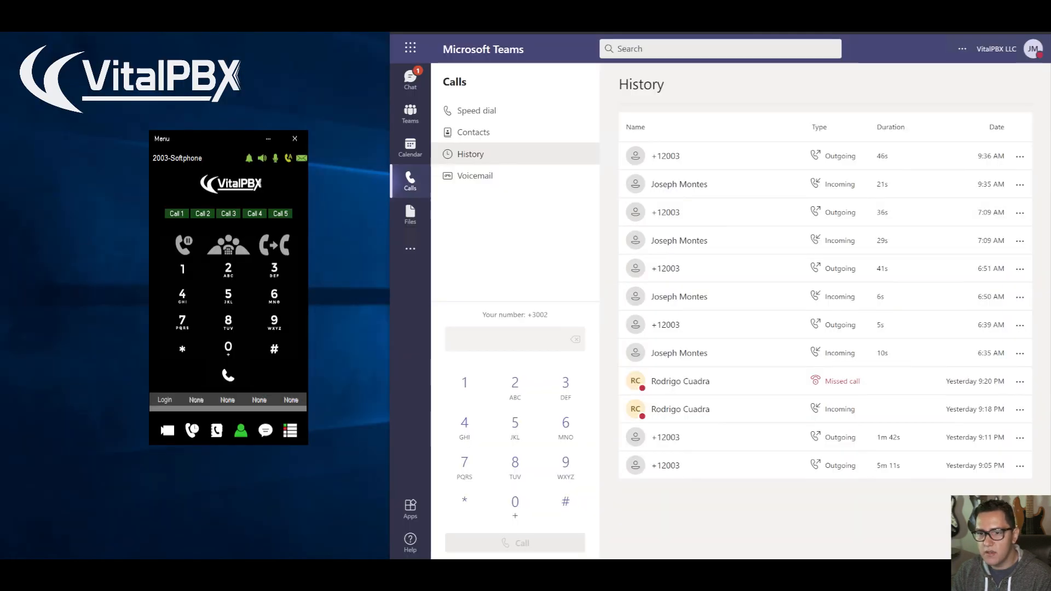
left_click(678, 240)
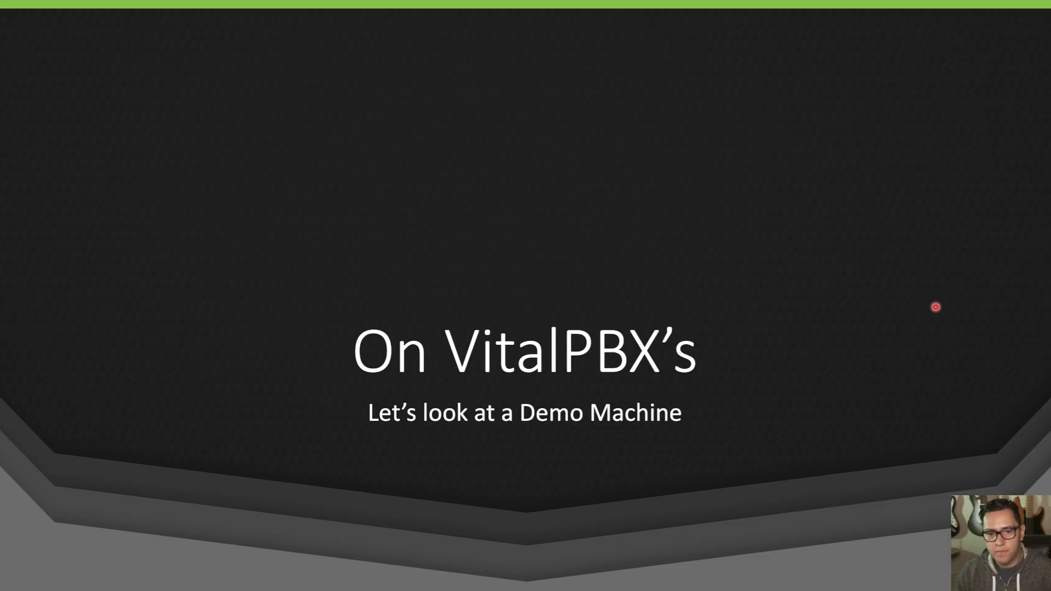
key("Right")
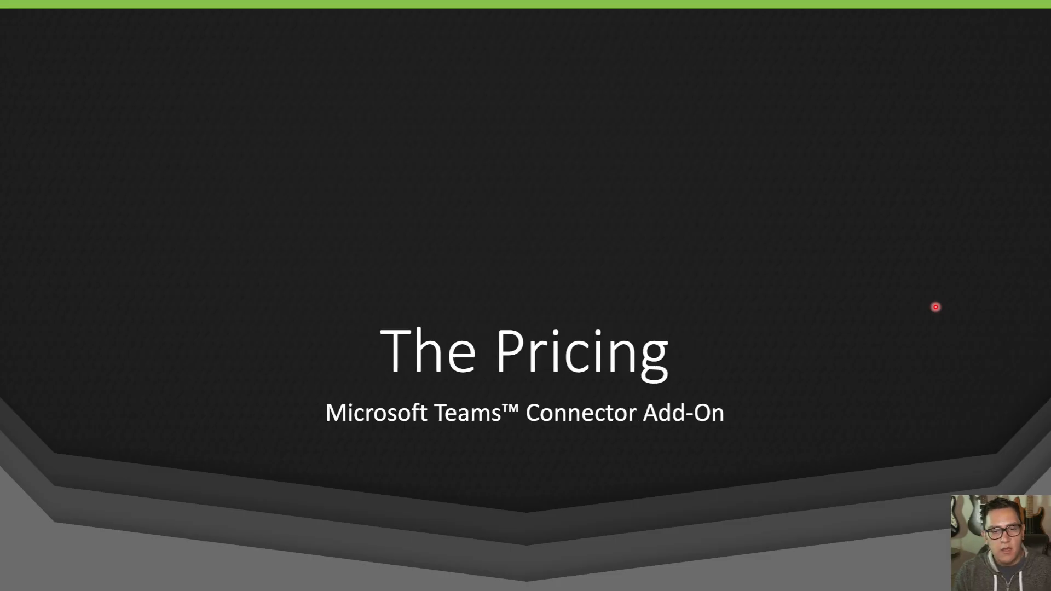